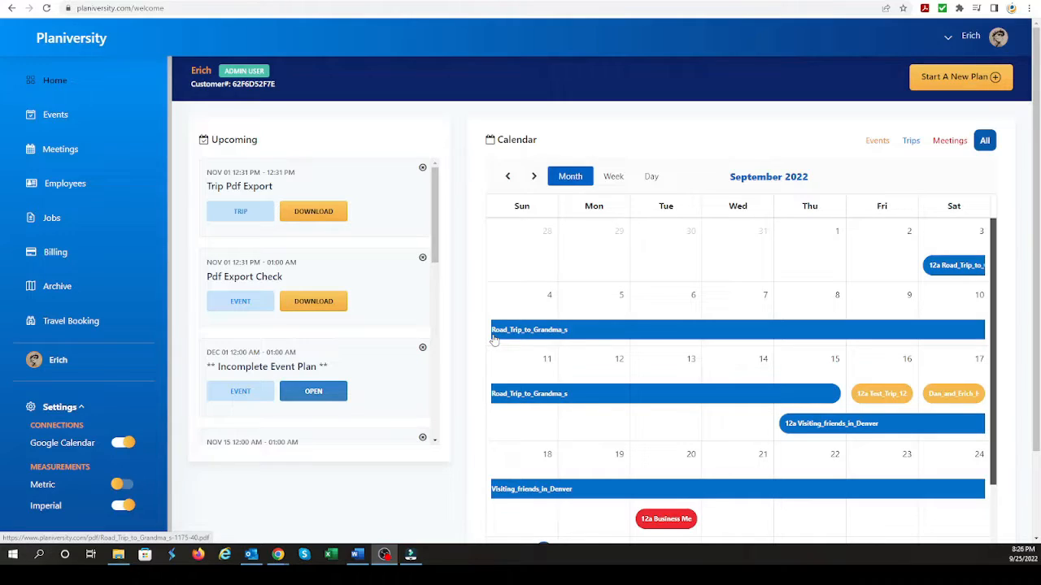
Start a new event plan and set its location to Daniel S Frawley Stadium in Wilmington, DE.
left_click(941, 81)
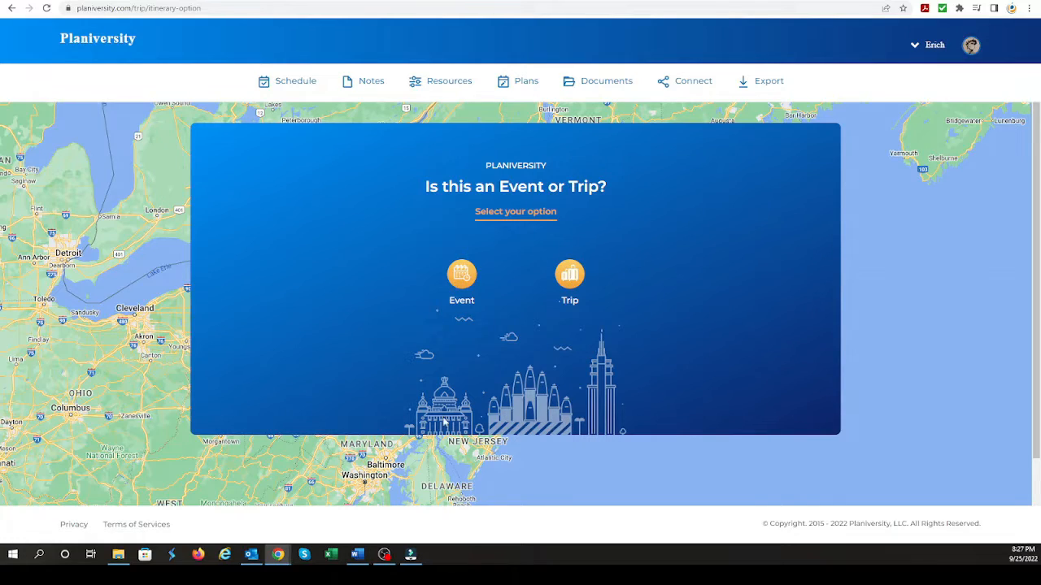
left_click(464, 284)
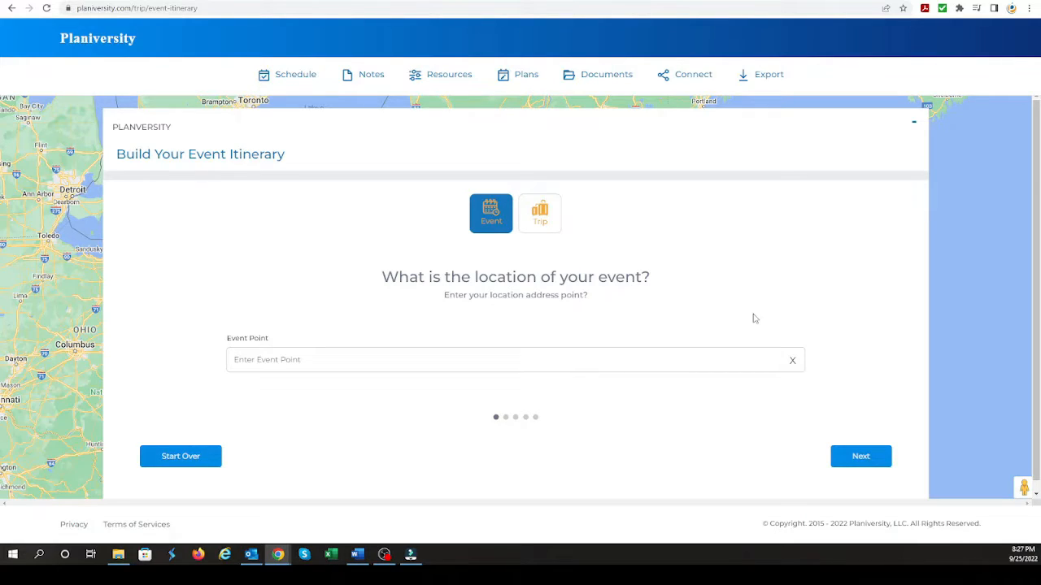
scroll(754, 319, "down", 1)
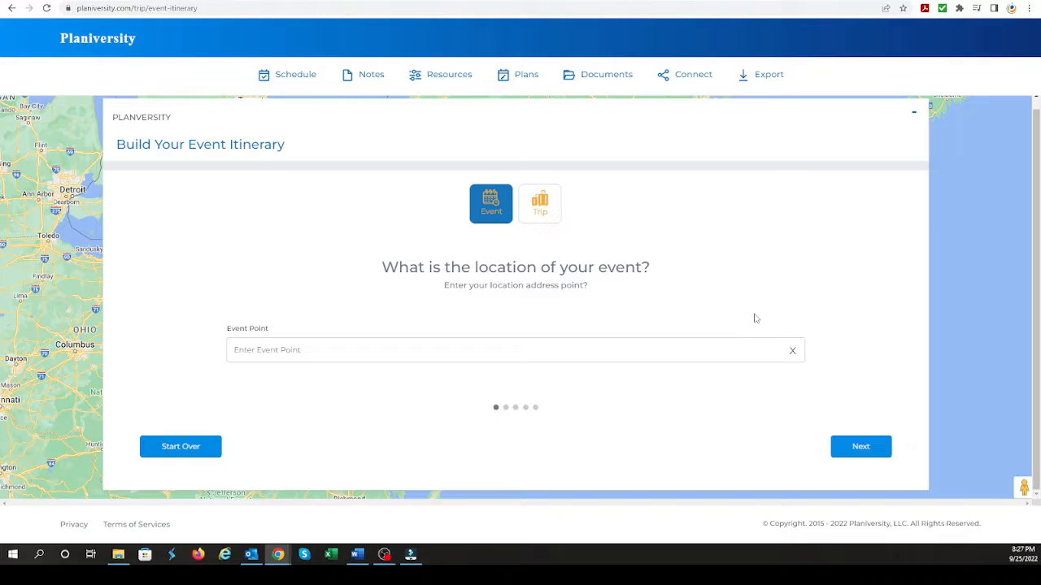
left_click(524, 354)
type("Frawl")
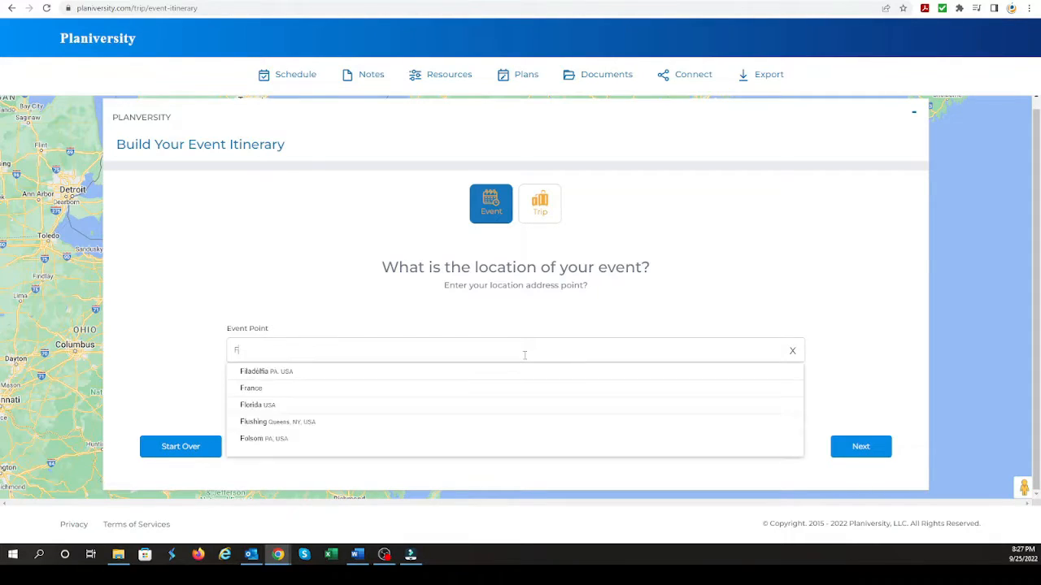
type("ey")
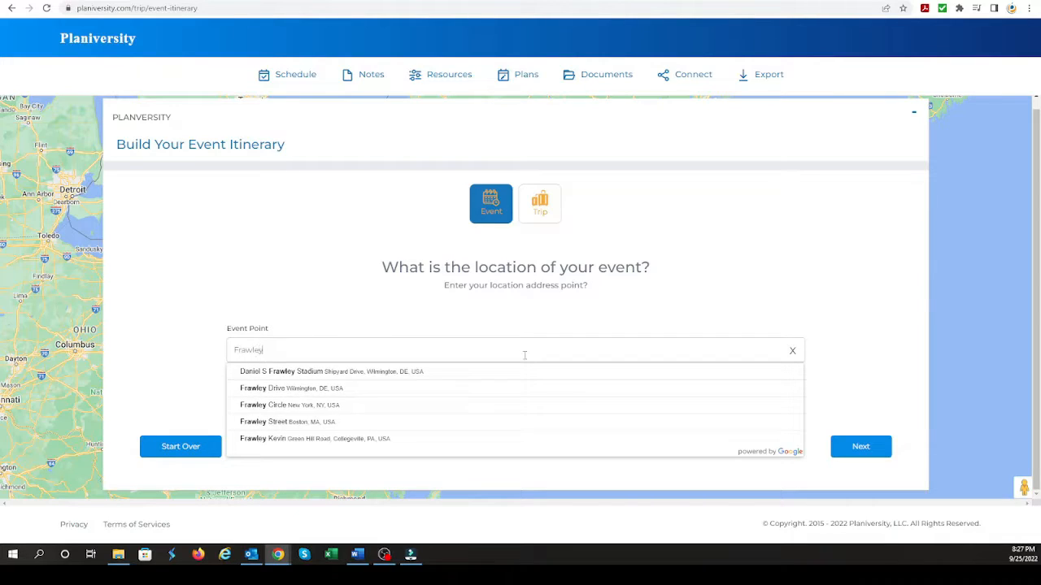
left_click(472, 371)
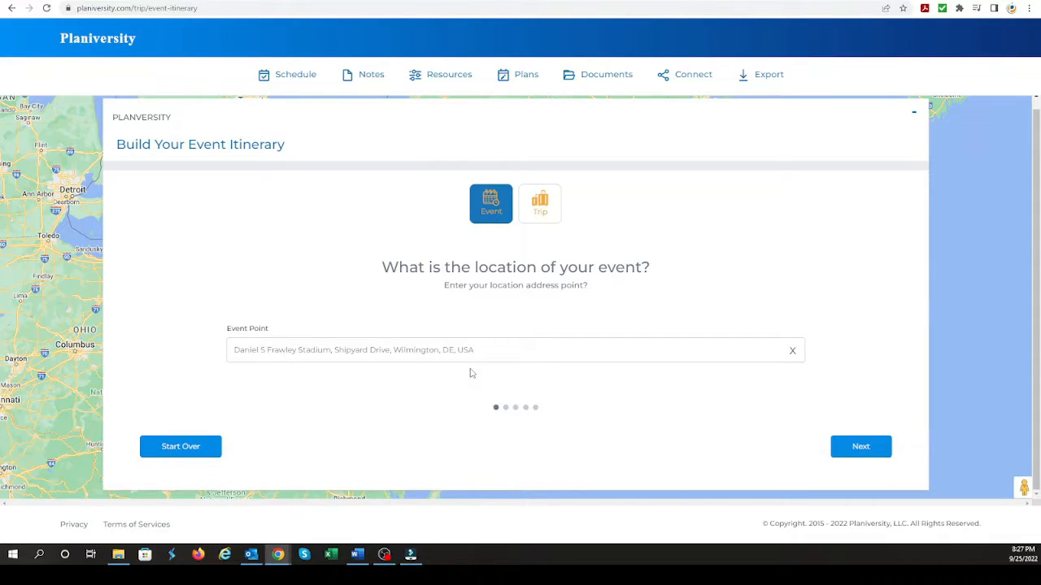
Check the stadium's position on the map, then return to the event itinerary form.
left_click(914, 113)
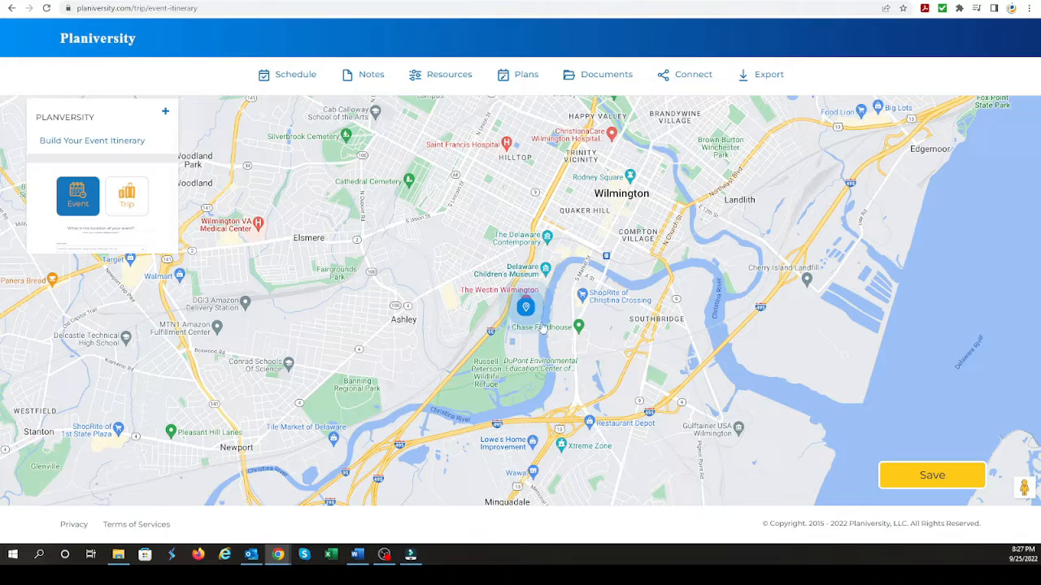
scroll(533, 313, "up", 1)
scroll(532, 313, "up", 1)
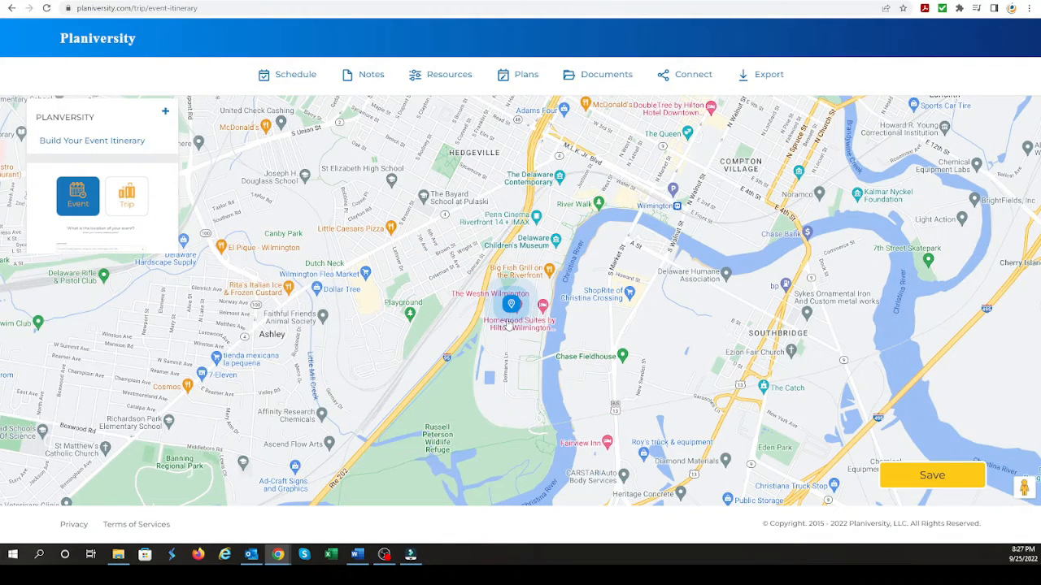
left_click(166, 114)
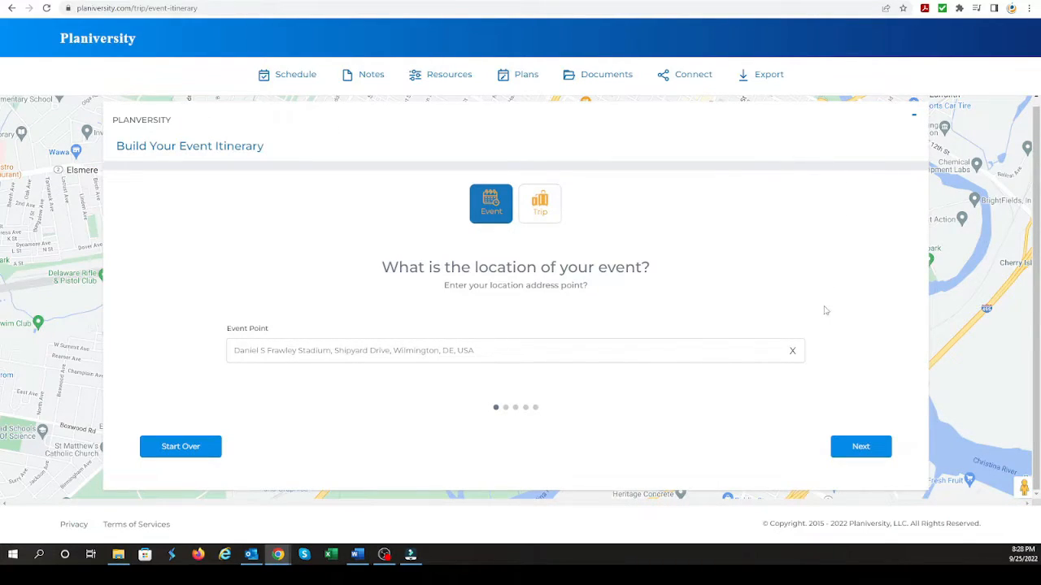
Schedule the event as one day on 28/09/2022 at 12:00 PM and continue to the hotel question.
left_click(861, 448)
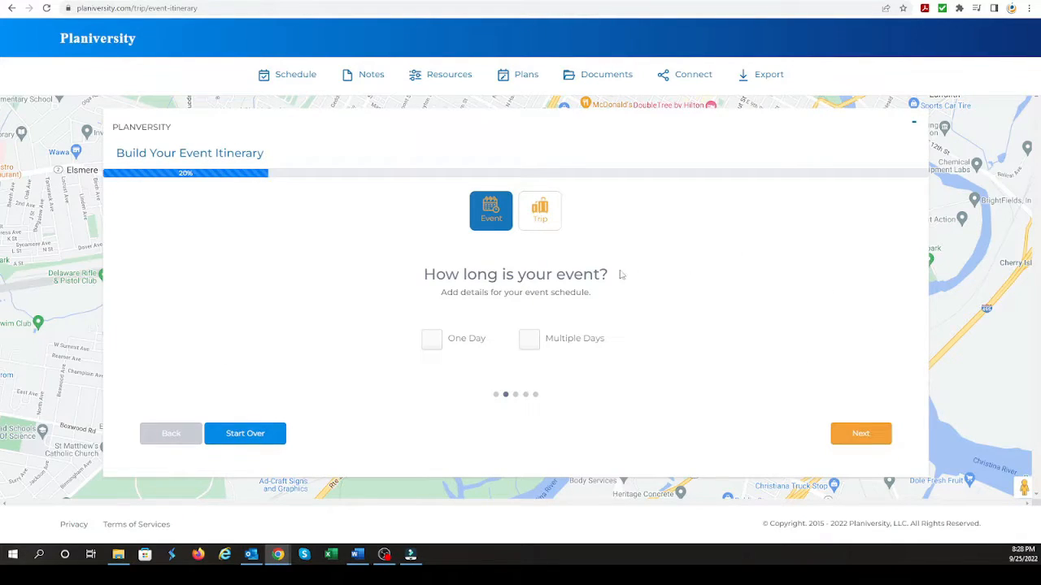
left_click(432, 342)
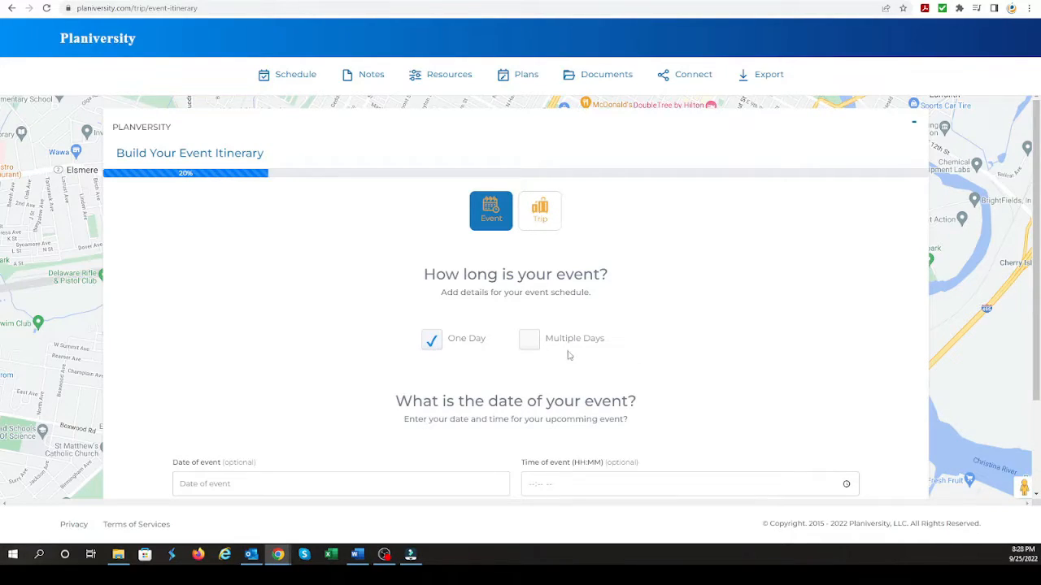
scroll(646, 347, "down", 1)
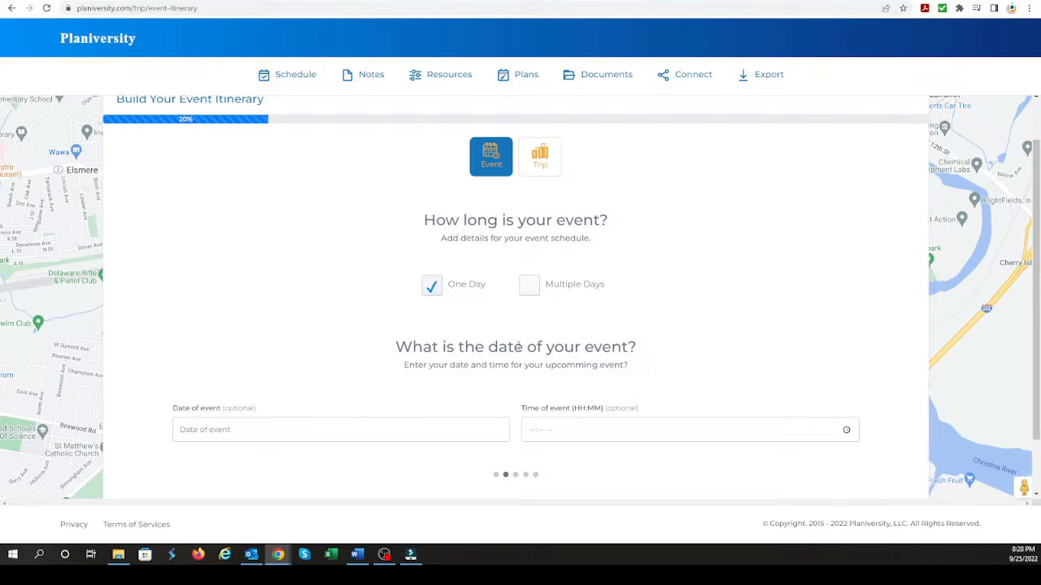
left_click(228, 431)
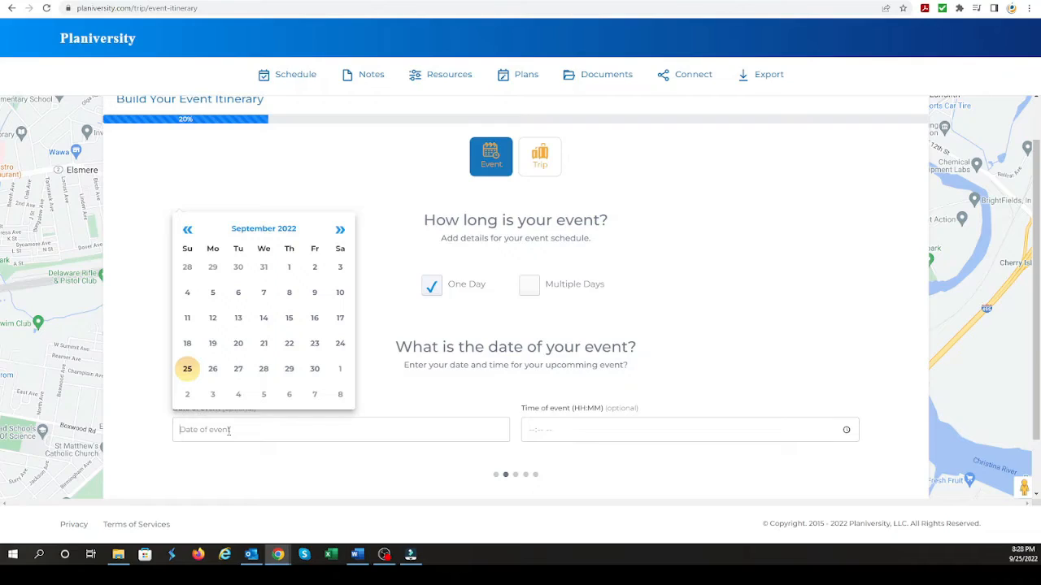
left_click(268, 375)
left_click(533, 431)
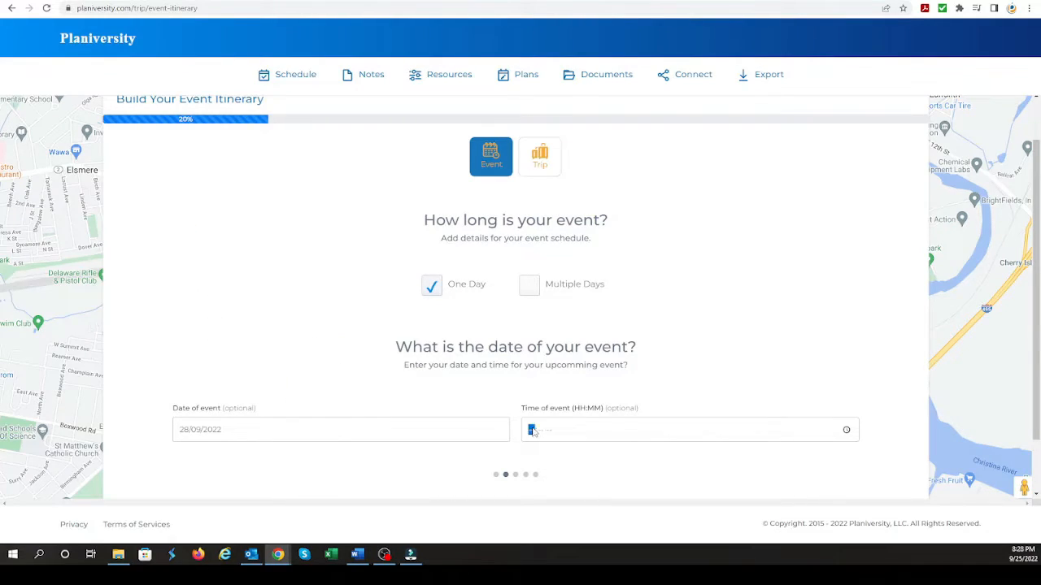
type("1200p")
scroll(867, 383, "down", 2)
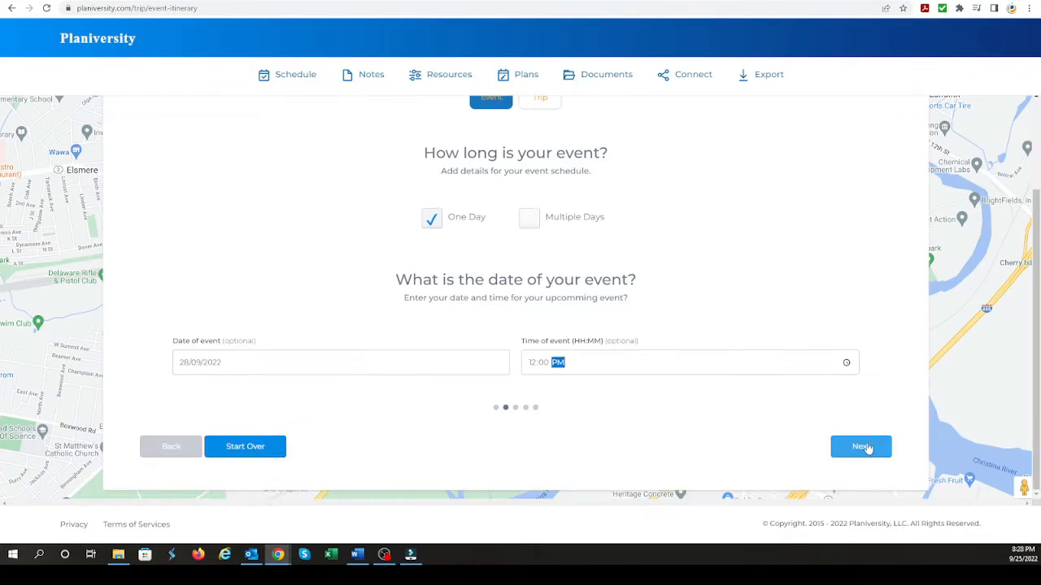
left_click(867, 448)
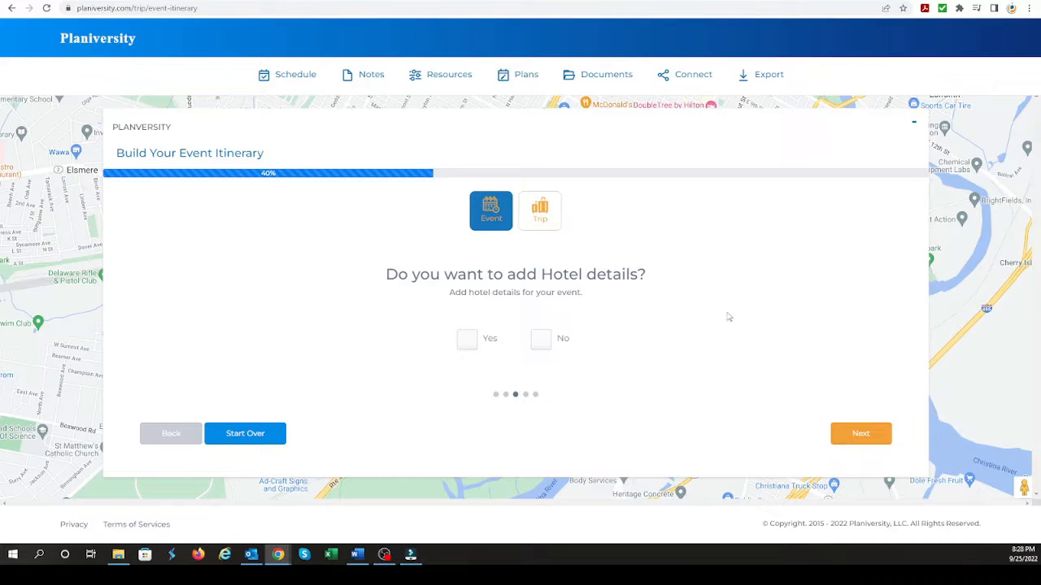
left_click(470, 347)
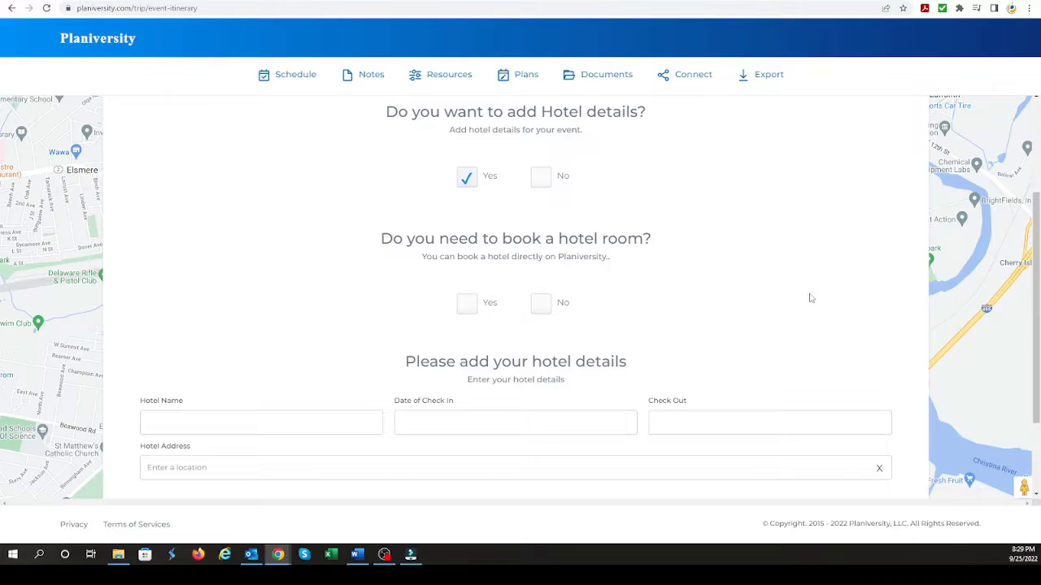
left_click(542, 306)
scroll(627, 204, "up", 1)
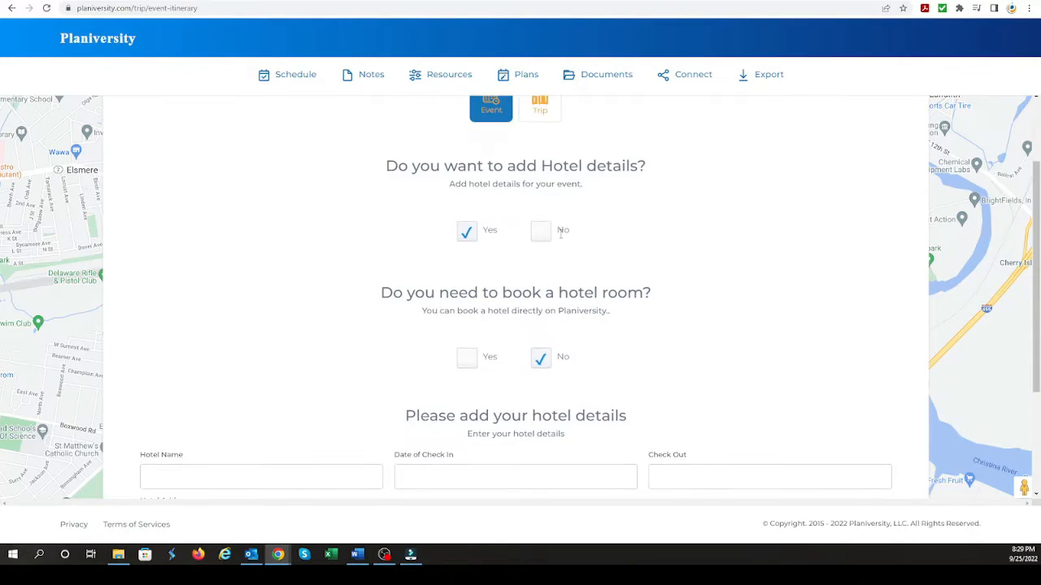
Answer No to adding hotel details and continue to the car rental question.
left_click(562, 233)
left_click(861, 435)
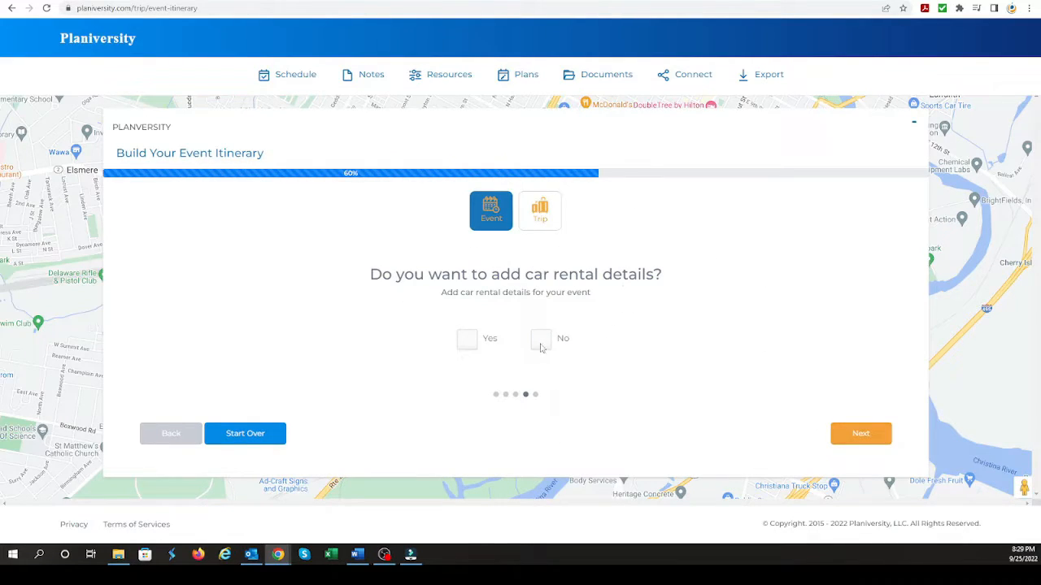
left_click(468, 342)
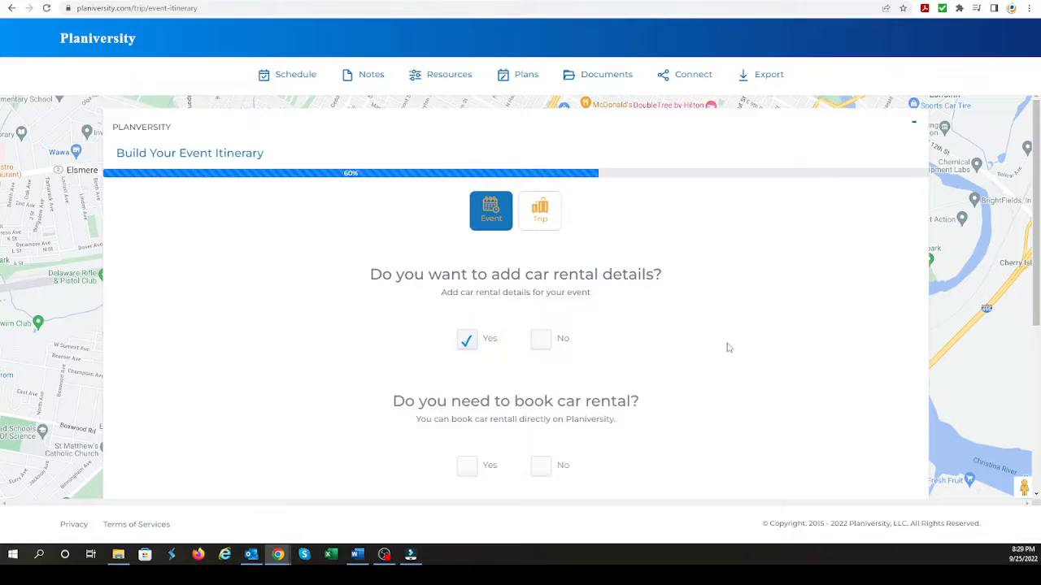
scroll(727, 349, "down", 2)
scroll(650, 338, "up", 2)
Answer No to adding car rental details and continue to the driving, plane or train question.
left_click(541, 342)
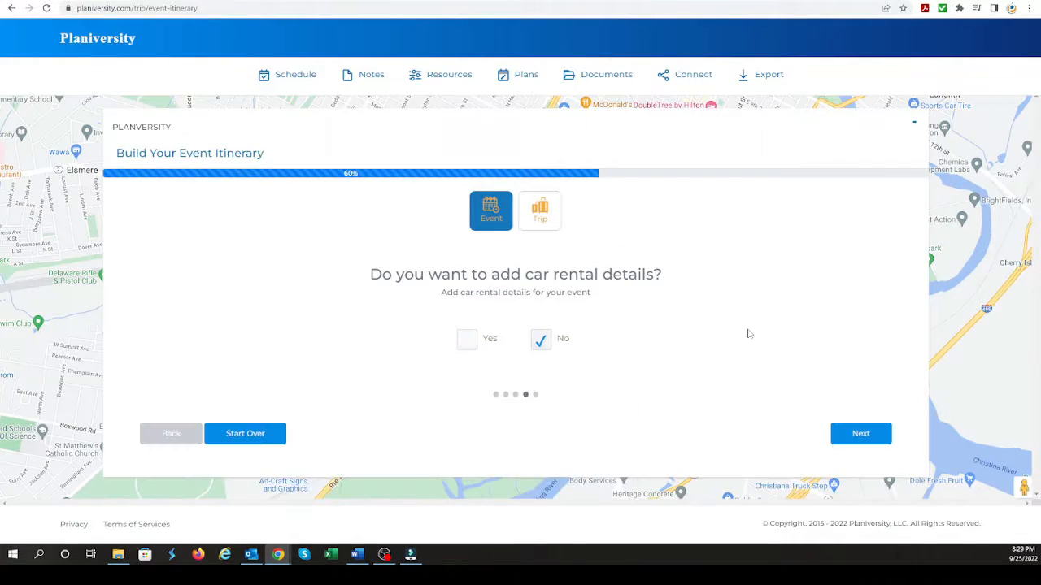
left_click(854, 431)
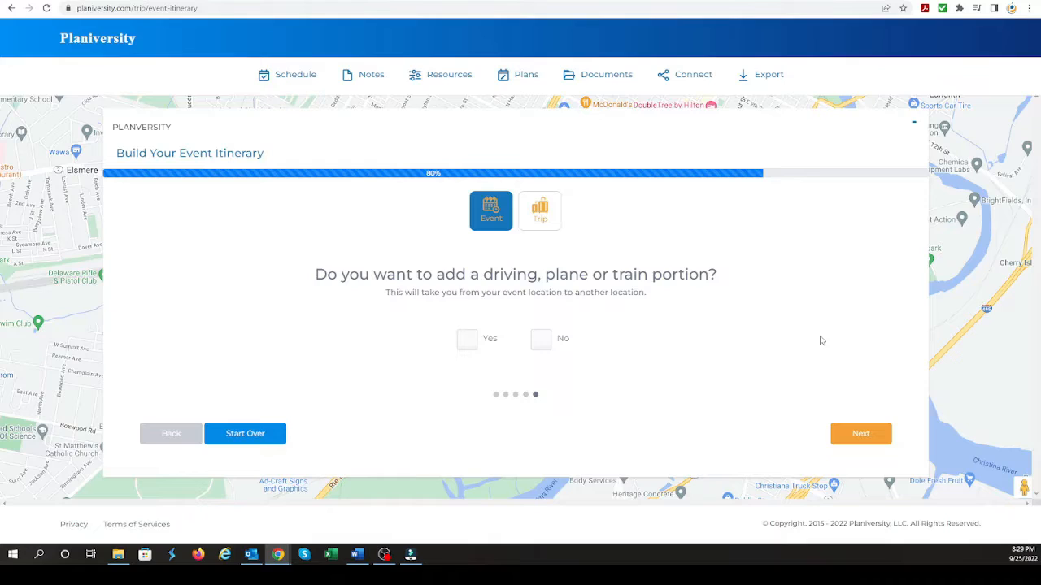
Add a driving portion from the event location to New Castle Airport (ILG), New Castle, DE.
left_click(468, 341)
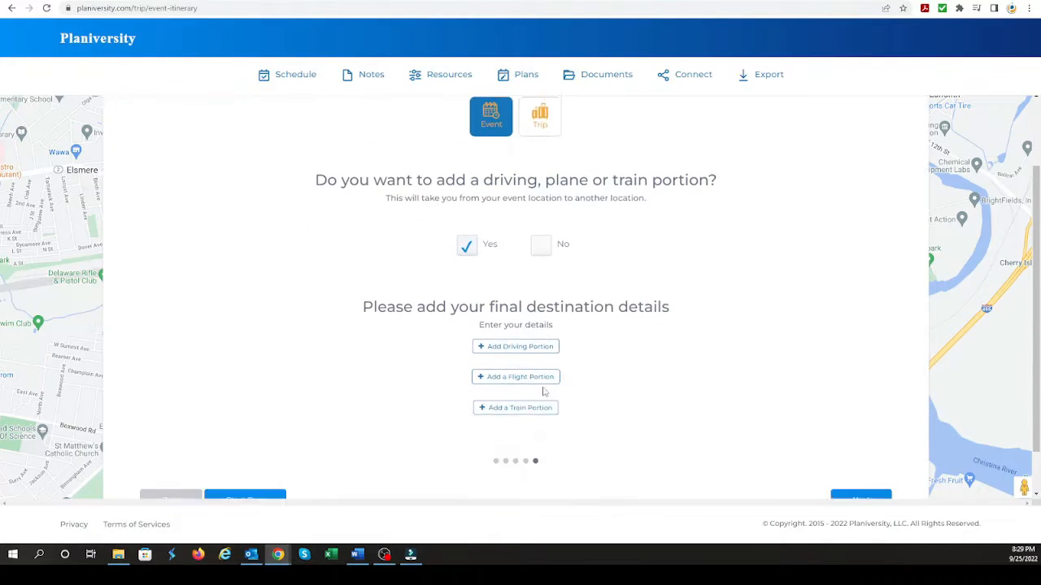
left_click(504, 335)
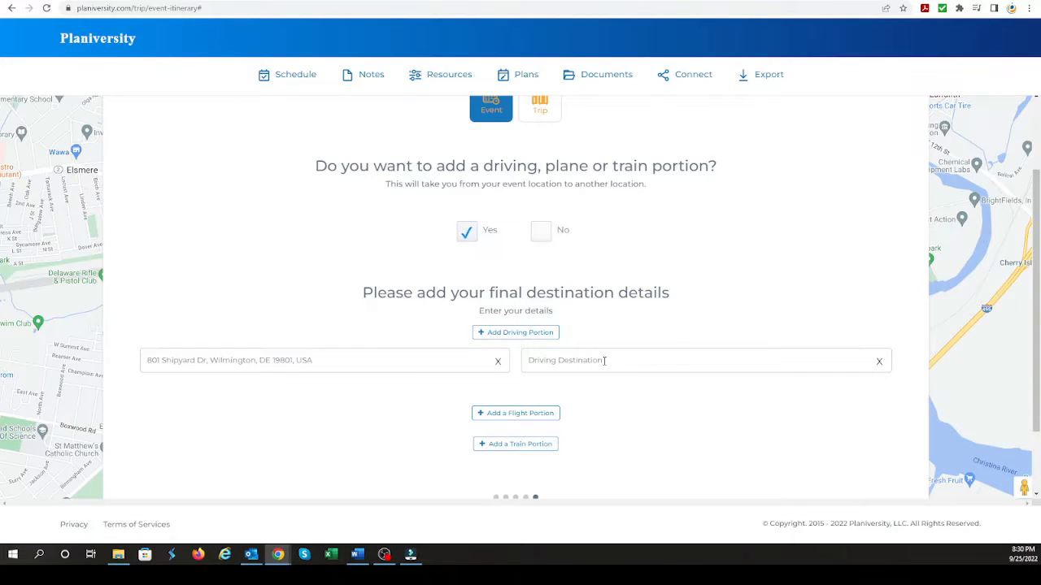
type("P")
key("BackSpace")
type("New castle a")
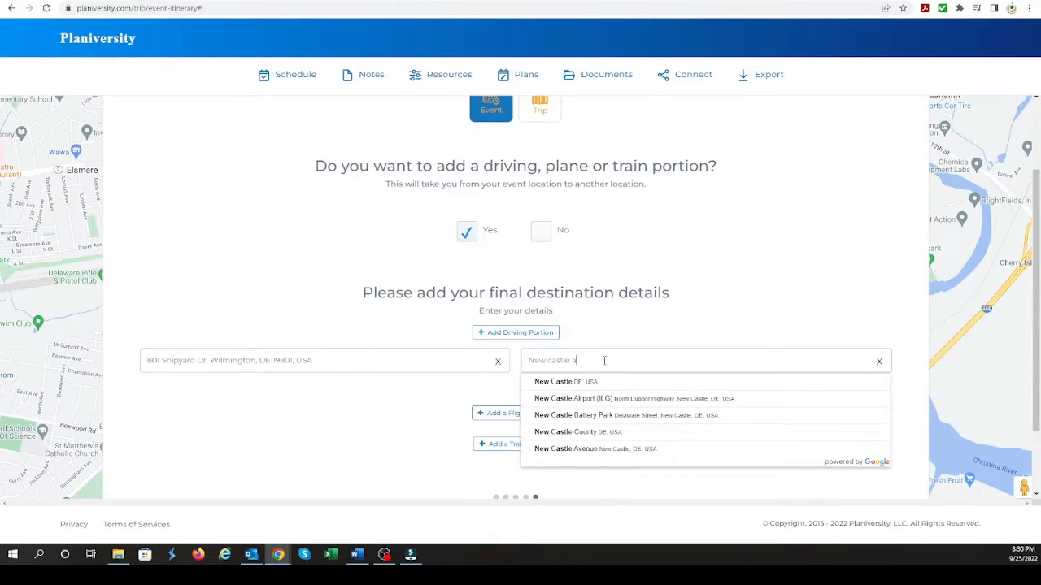
type("ir")
left_click(605, 381)
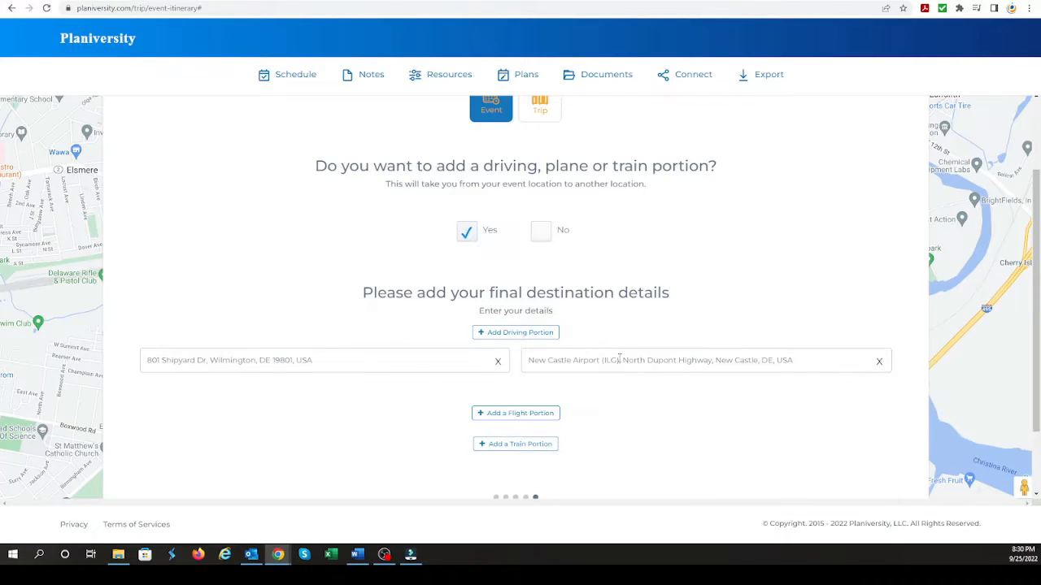
Examine the driving route from the stadium to the airport on the map, then reopen the itinerary form.
scroll(868, 234, "up", 2)
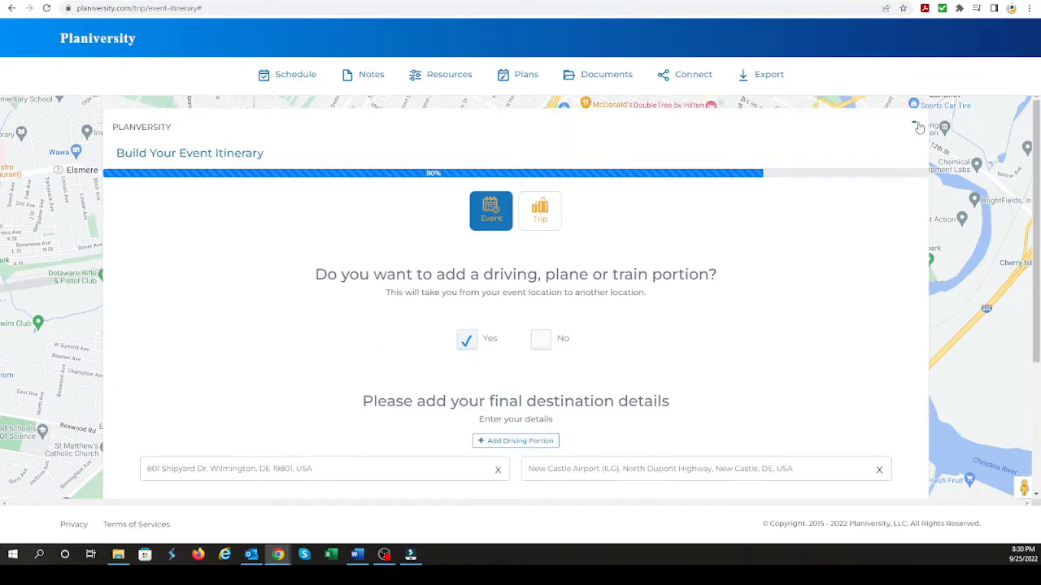
left_click(915, 126)
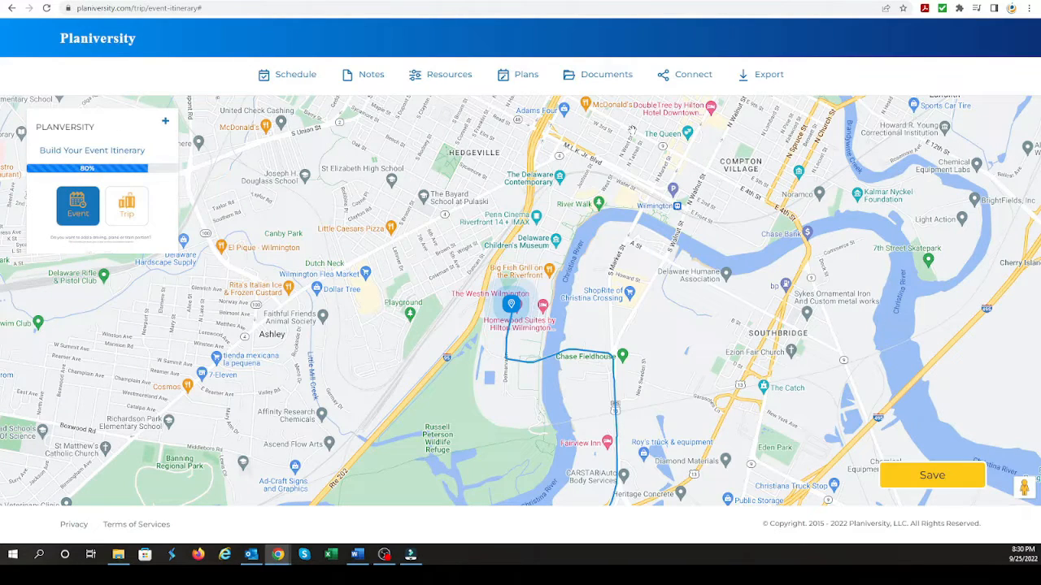
left_click_drag(701, 404, 696, 248)
scroll(685, 300, "down", 3)
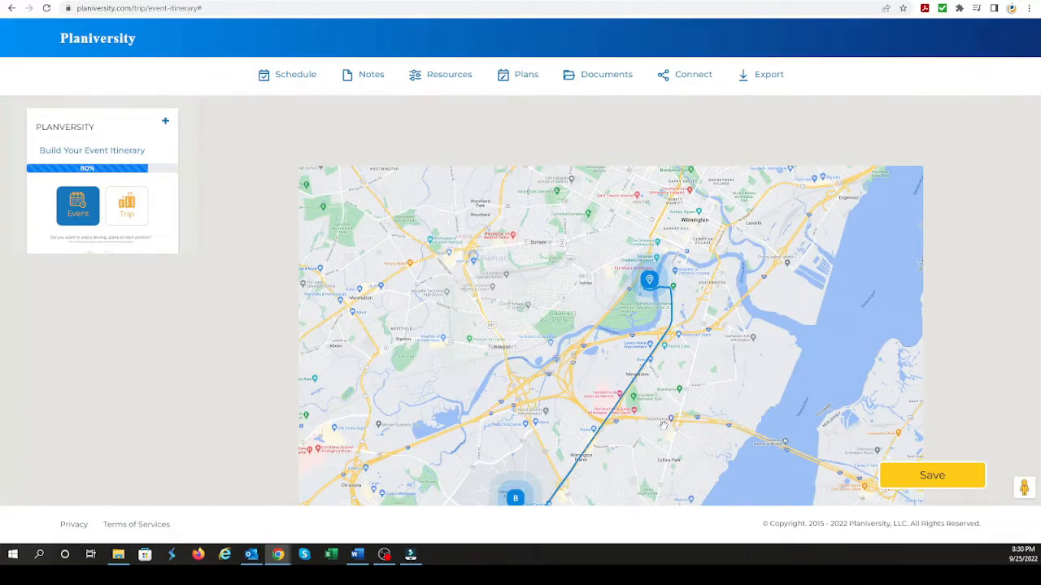
left_click_drag(663, 424, 672, 318)
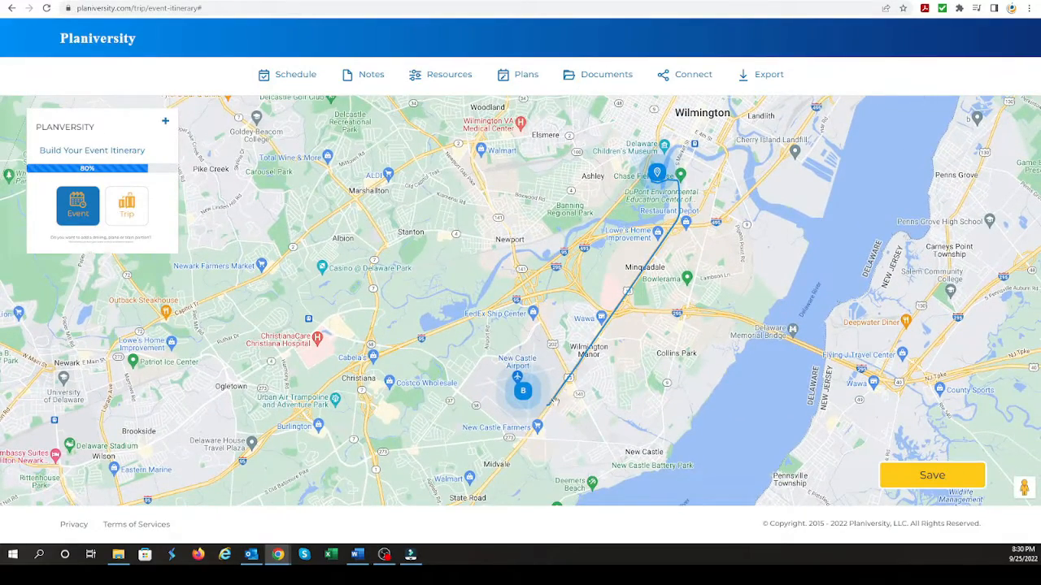
left_click(166, 123)
Add a flight portion and replace its takeoff location with New Castle Airport (ILG), North Dupont Highway, New Castle, DE.
scroll(597, 395, "down", 2)
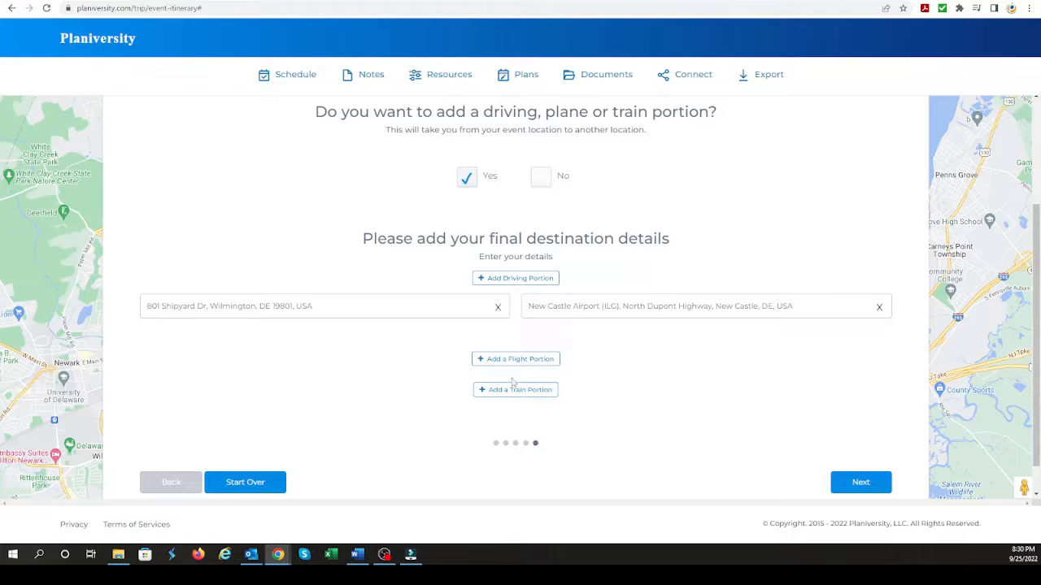
left_click(510, 360)
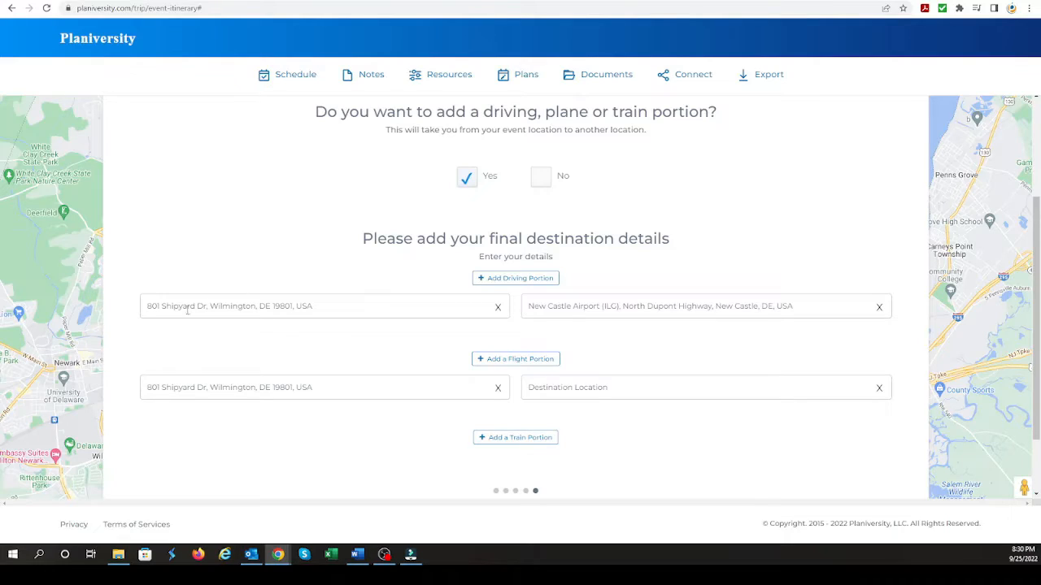
left_click(497, 389)
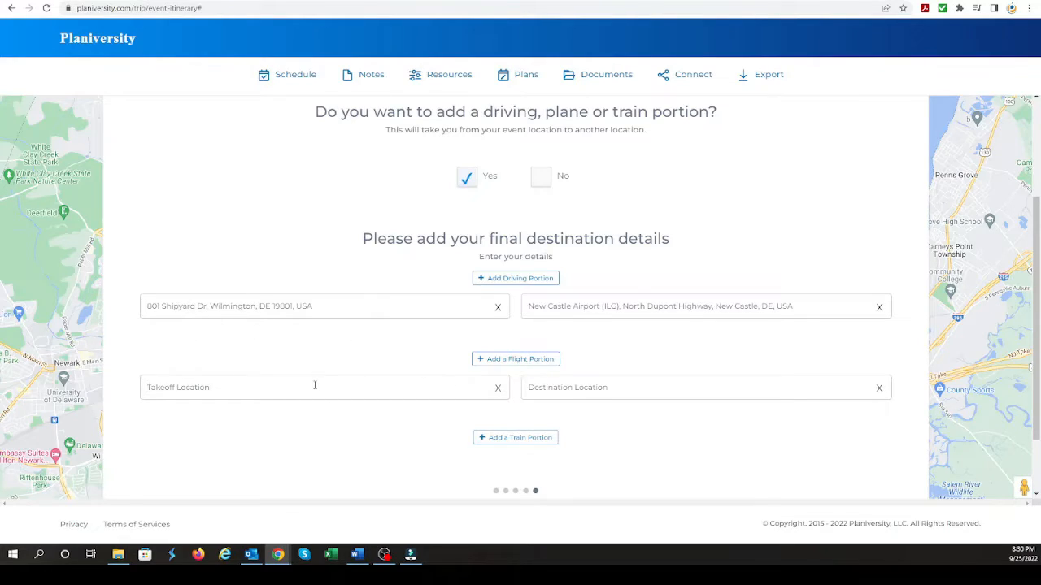
left_click(314, 387)
type("New cast")
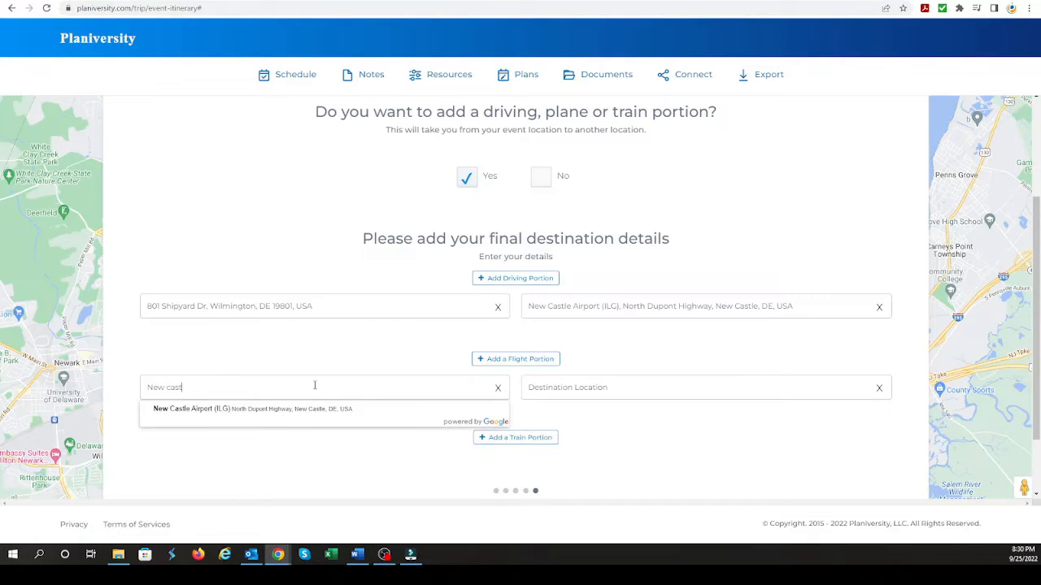
type("le air")
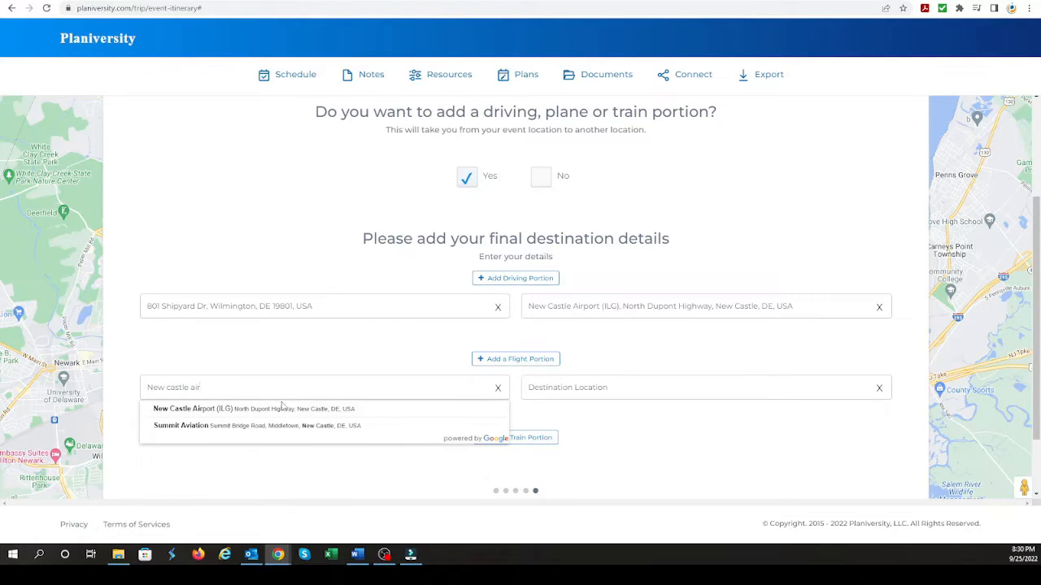
left_click(283, 409)
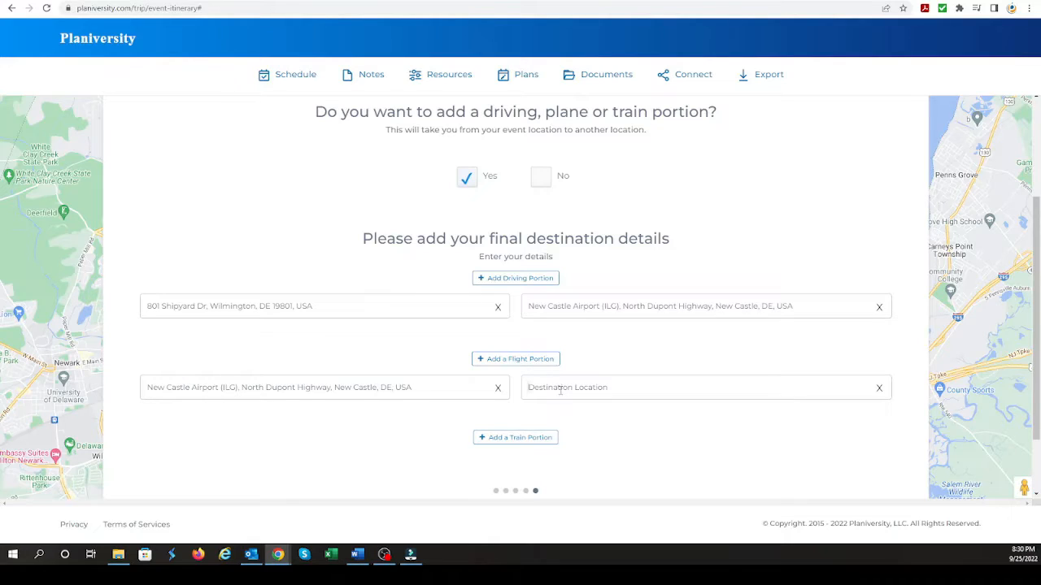
Set the flight portion's destination to Hartsfield-Jackson Atlanta International Airport (ATL), North Terminal Parkway, Atlanta, GA.
type("Atl")
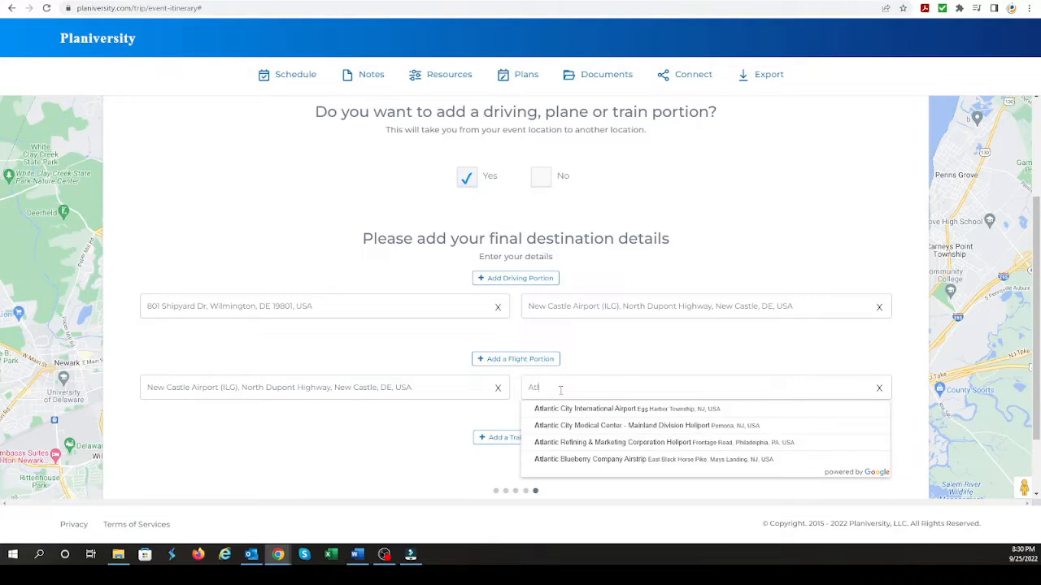
type("anta harts")
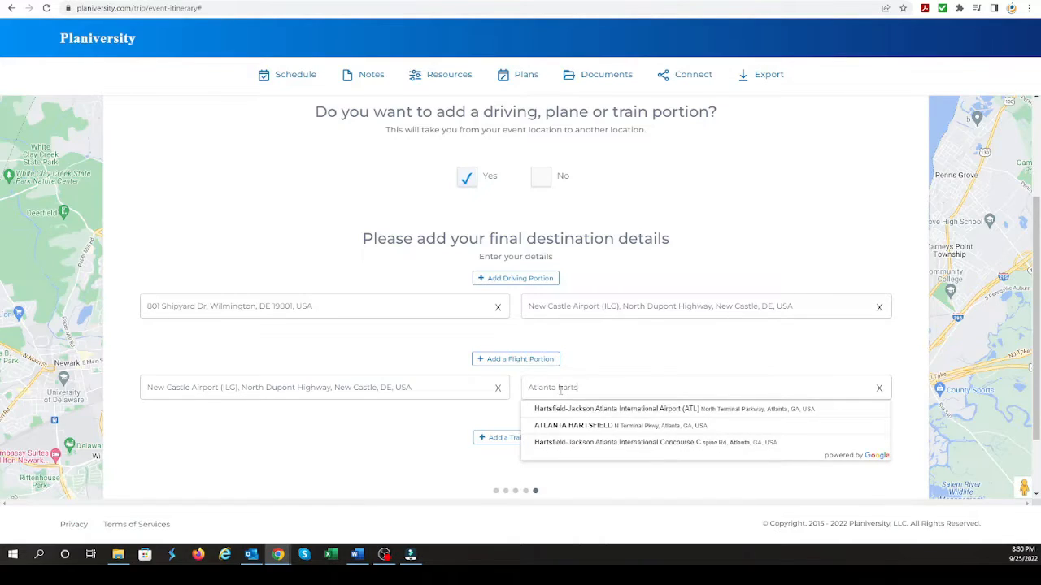
left_click(611, 409)
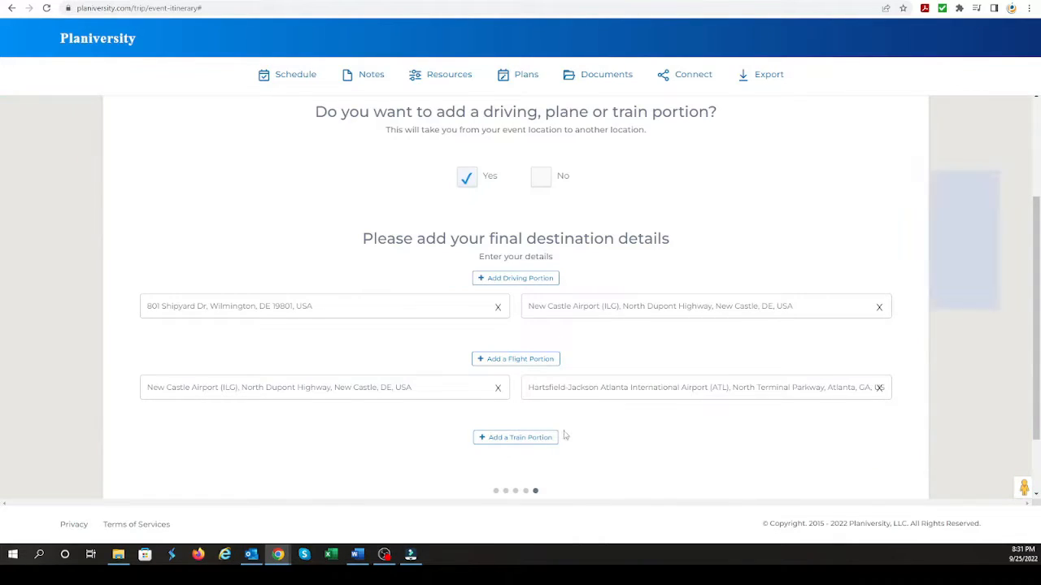
Examine the flight route to Atlanta and the driving route around Wilmington and New Castle Airport on the map.
scroll(895, 200, "up", 1)
scroll(895, 200, "up", 2)
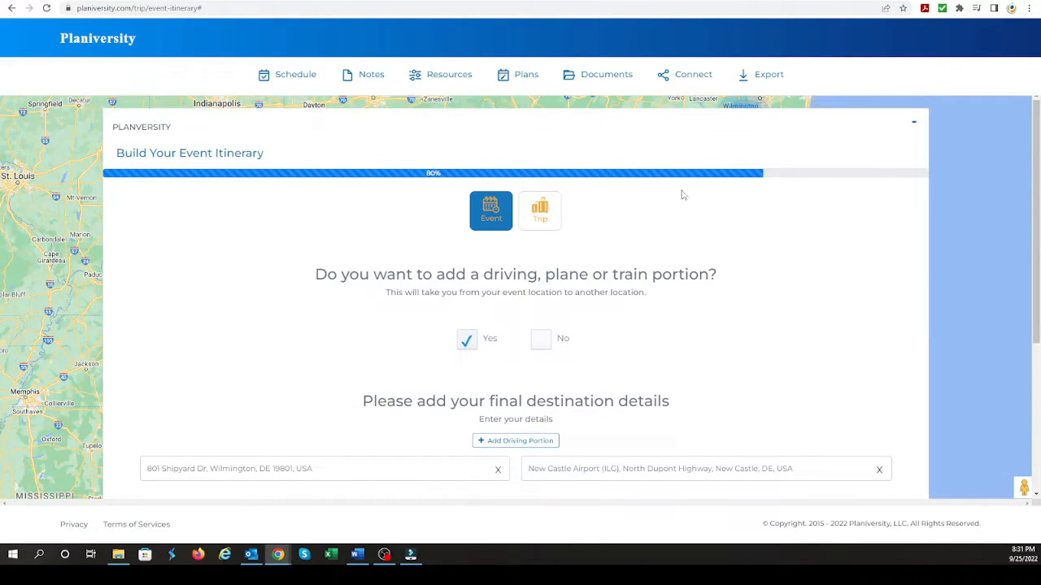
left_click(914, 123)
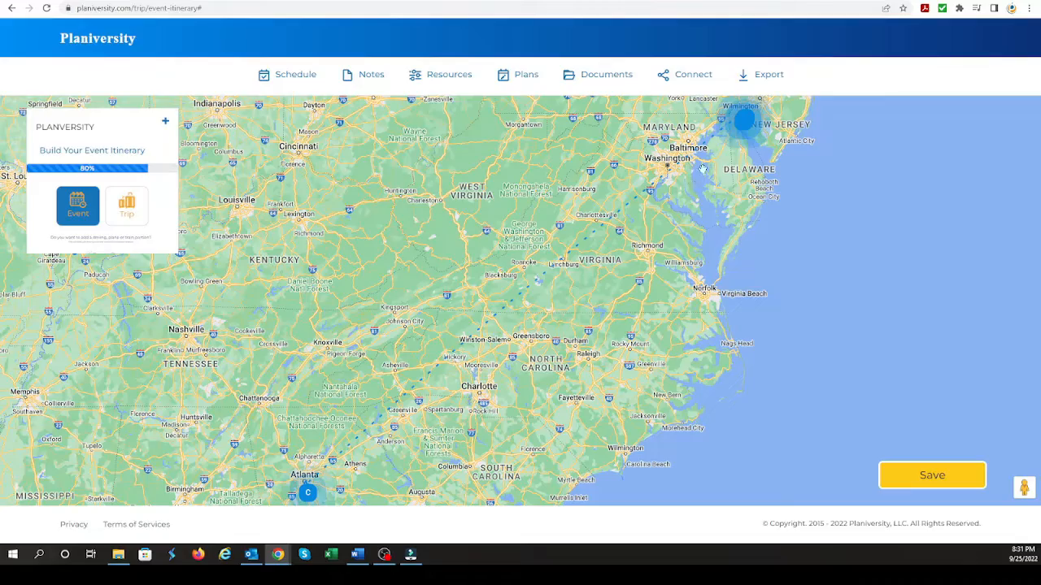
left_click_drag(704, 166, 635, 226)
scroll(635, 226, "up", 3)
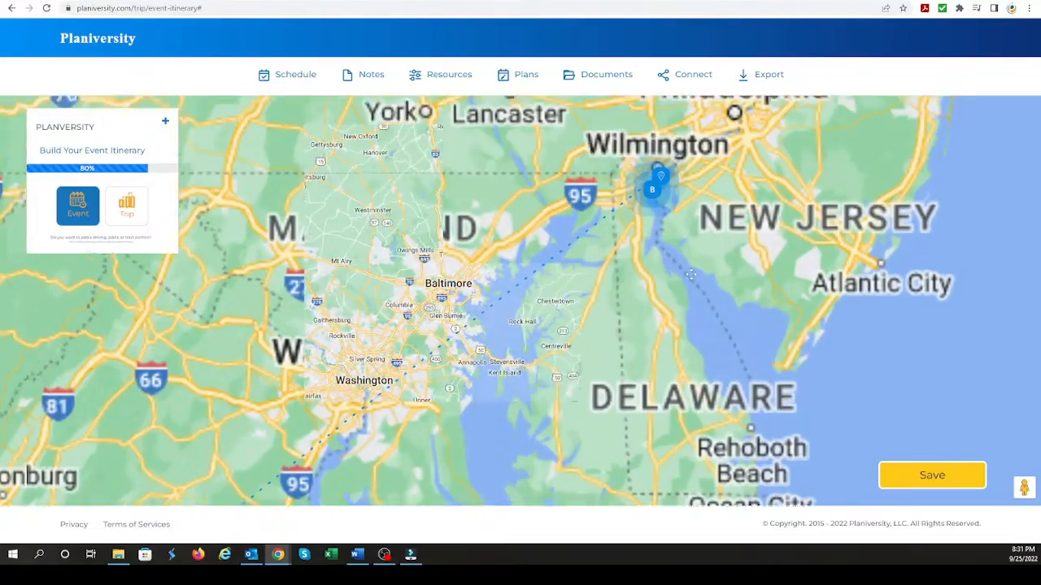
left_click_drag(691, 275, 672, 426)
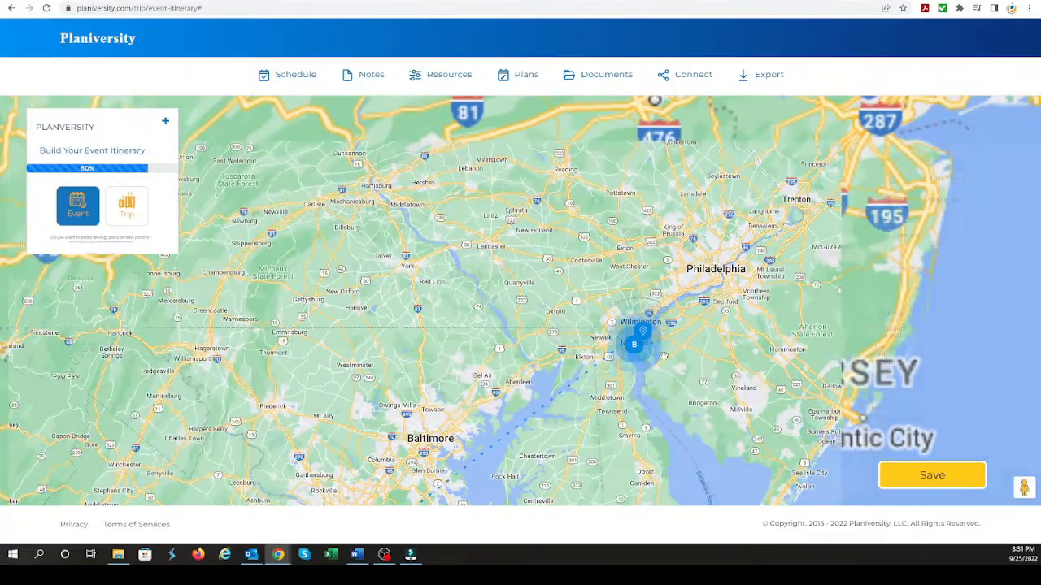
scroll(662, 355, "up", 2)
scroll(596, 310, "up", 1)
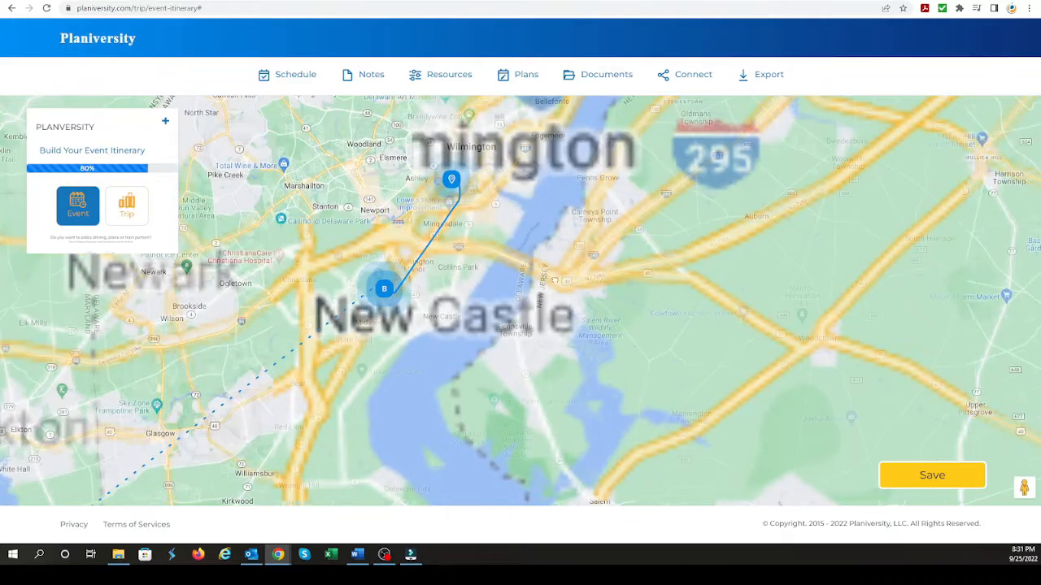
left_click_drag(540, 282, 670, 291)
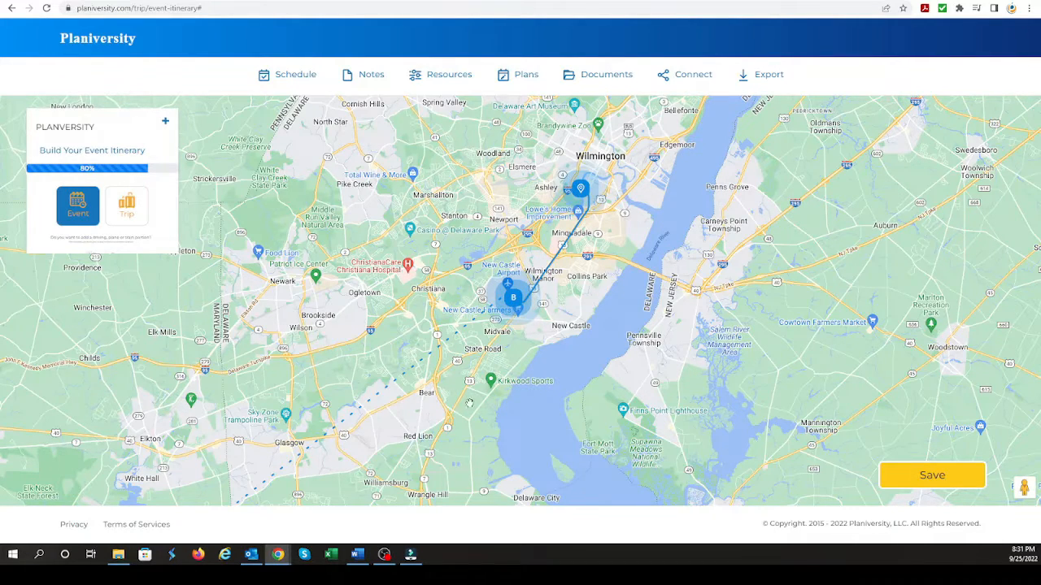
scroll(475, 423, "down", 2)
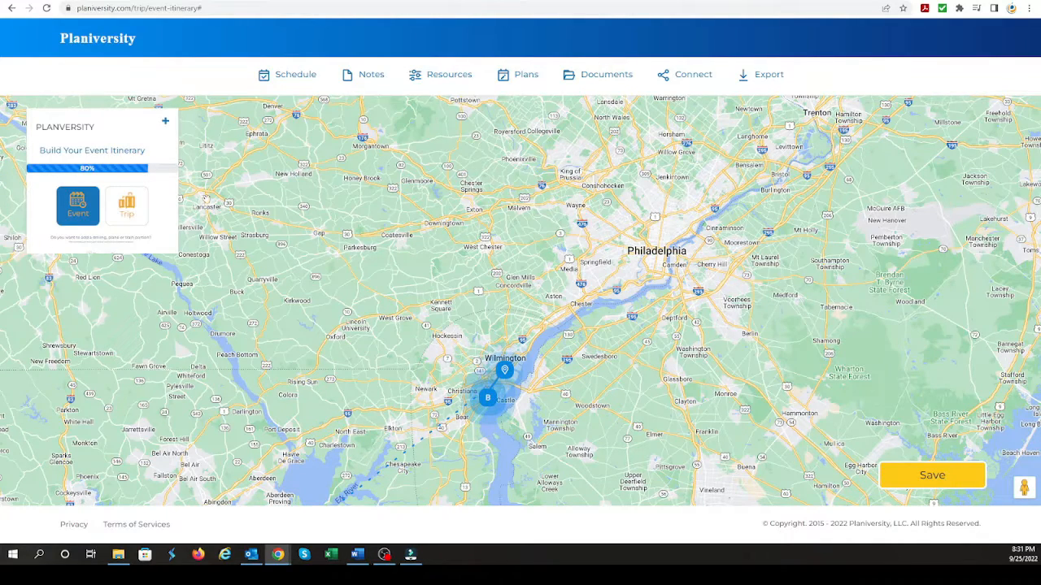
Reopen the itinerary form and accept the driving and flight portions to continue to the final page.
left_click(165, 122)
scroll(700, 325, "down", 3)
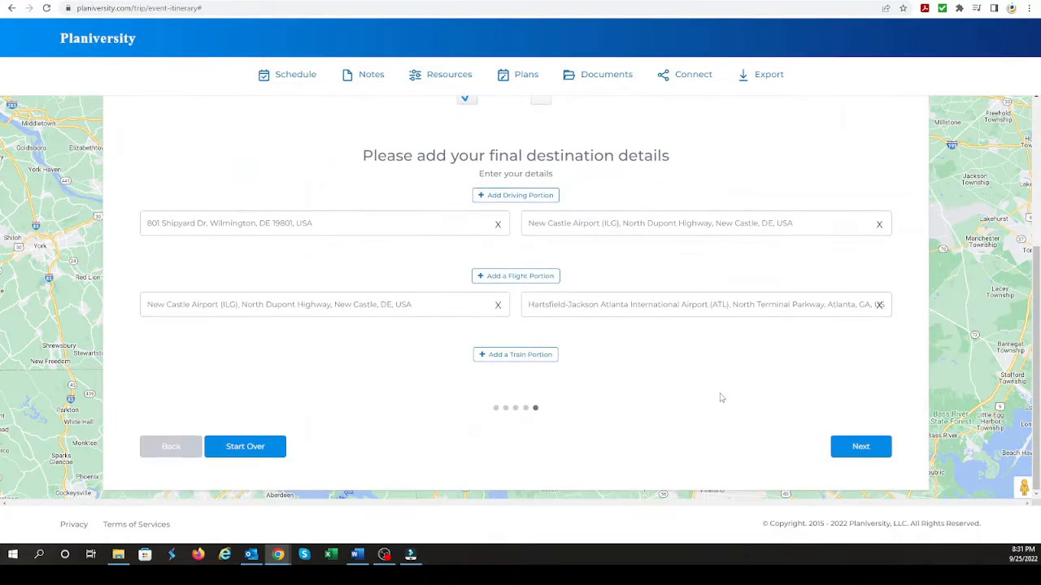
left_click(859, 448)
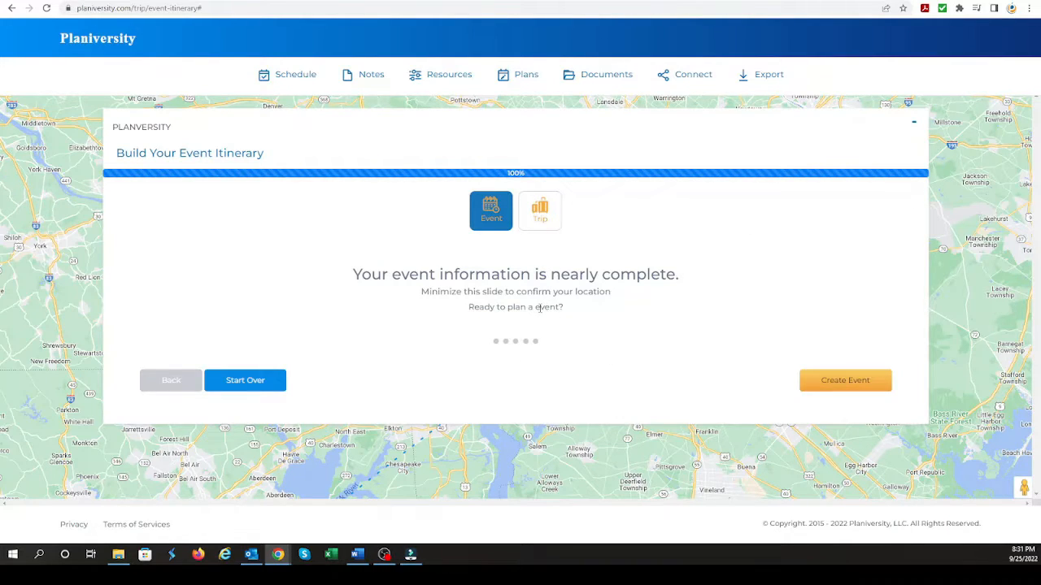
Check the event location on the map, create the event and continue to its itinerary sections.
left_click(913, 123)
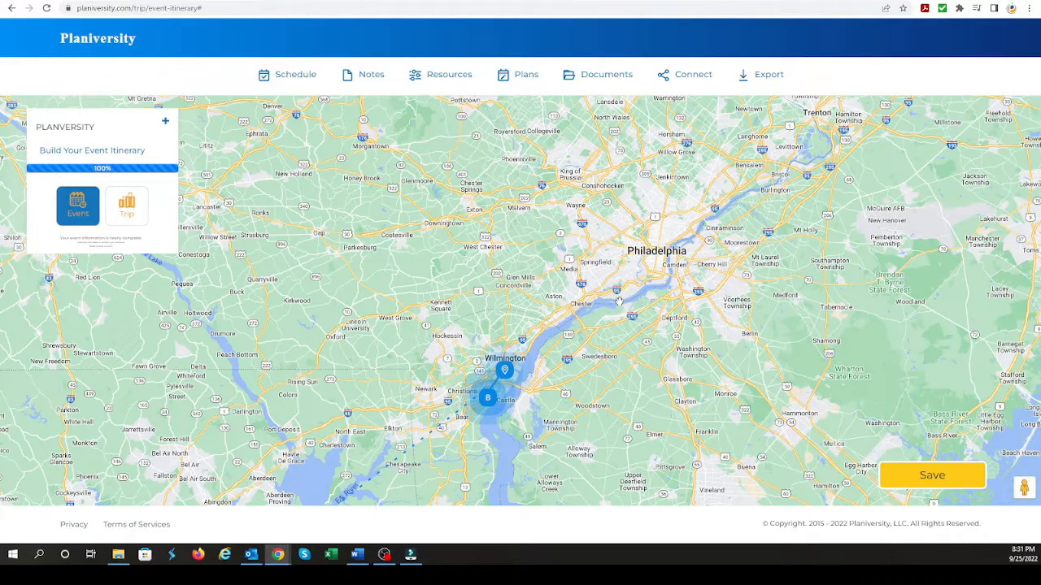
left_click(166, 123)
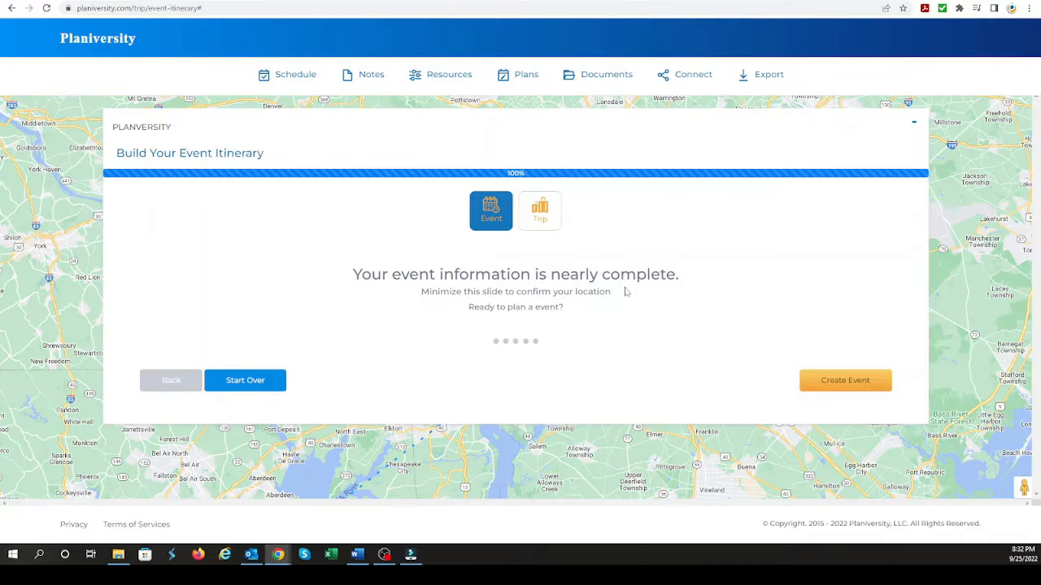
left_click(845, 389)
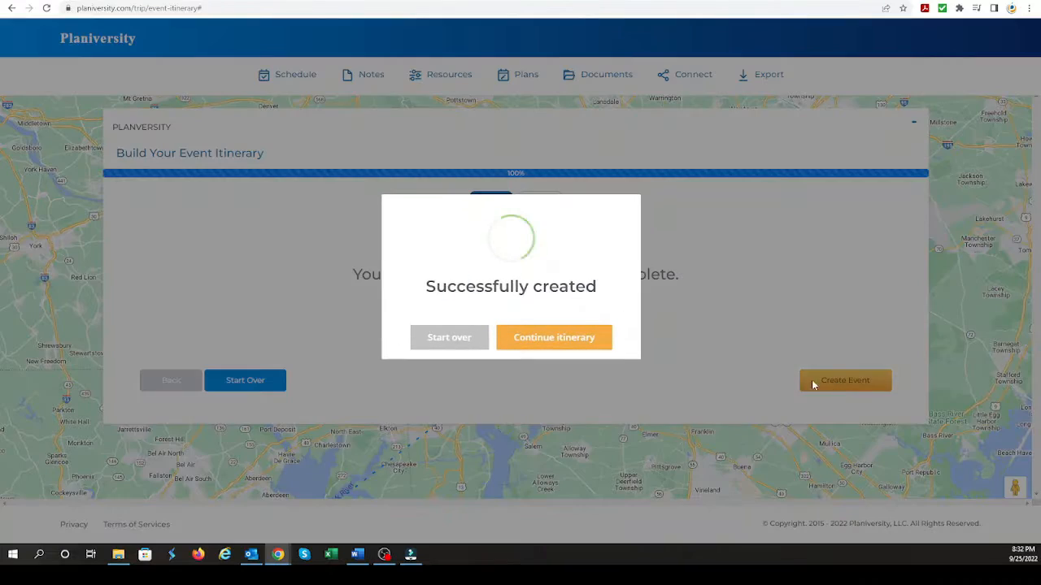
left_click(555, 348)
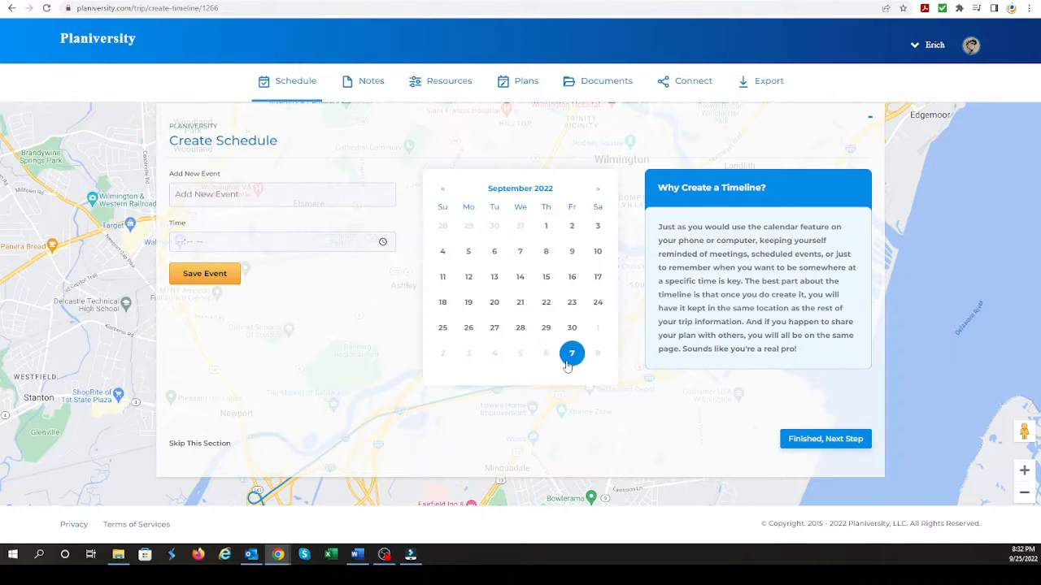
Skip the Schedule and Notes sections and look through the filters, map and facilities in Resources.
left_click(207, 446)
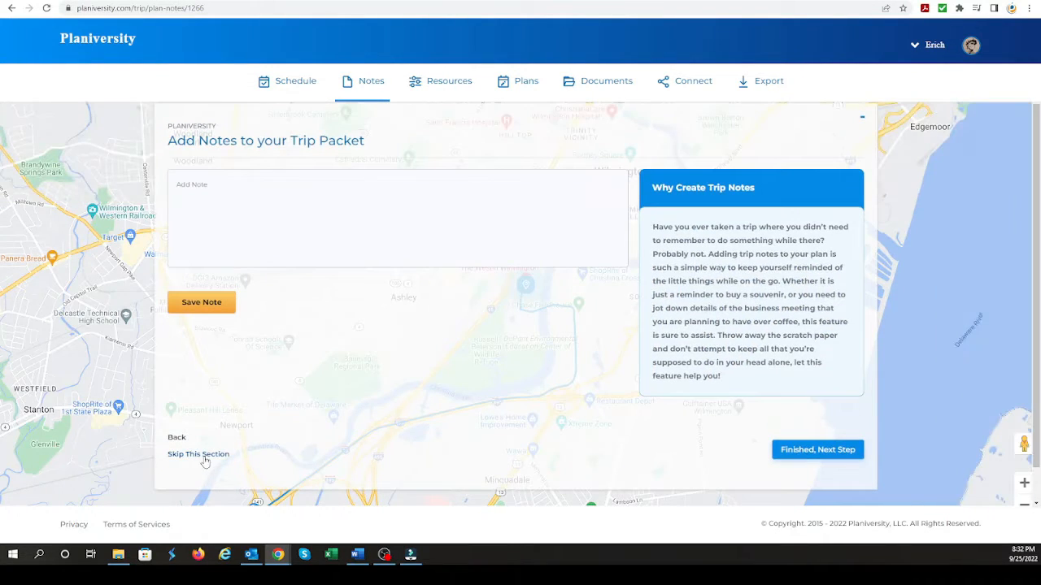
left_click(200, 455)
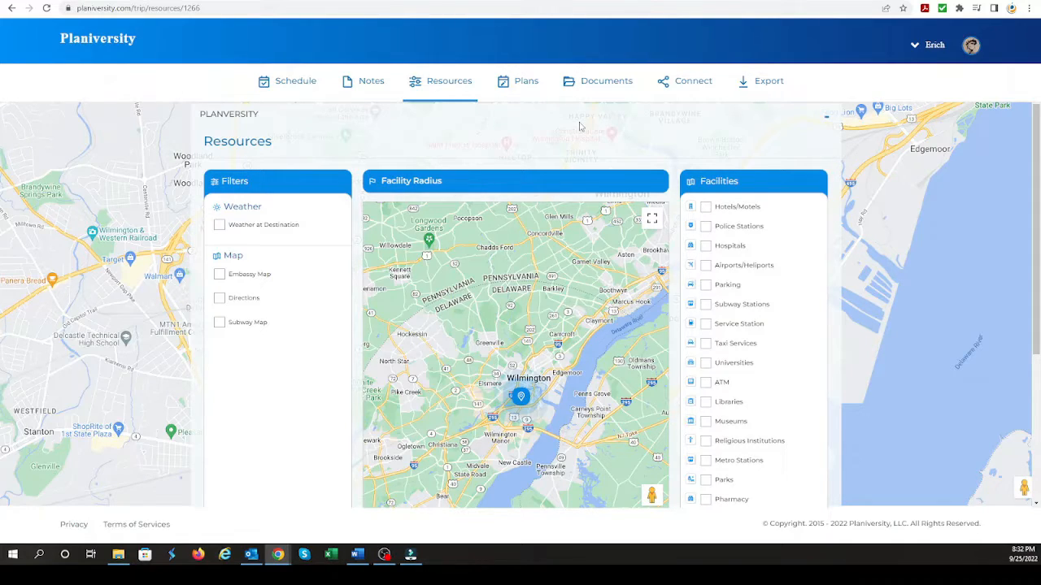
scroll(773, 456, "down", 3)
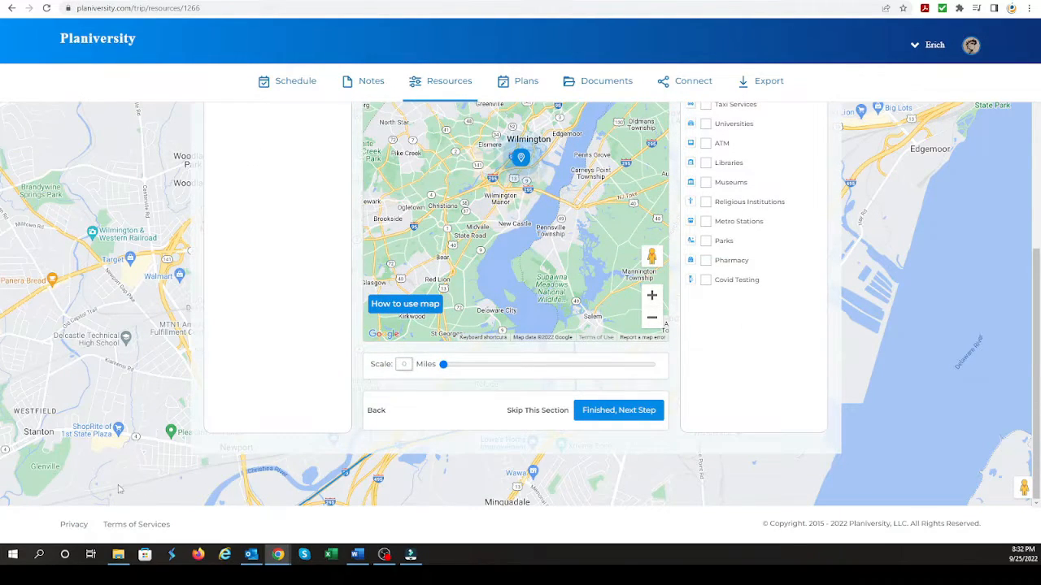
scroll(168, 470, "up", 2)
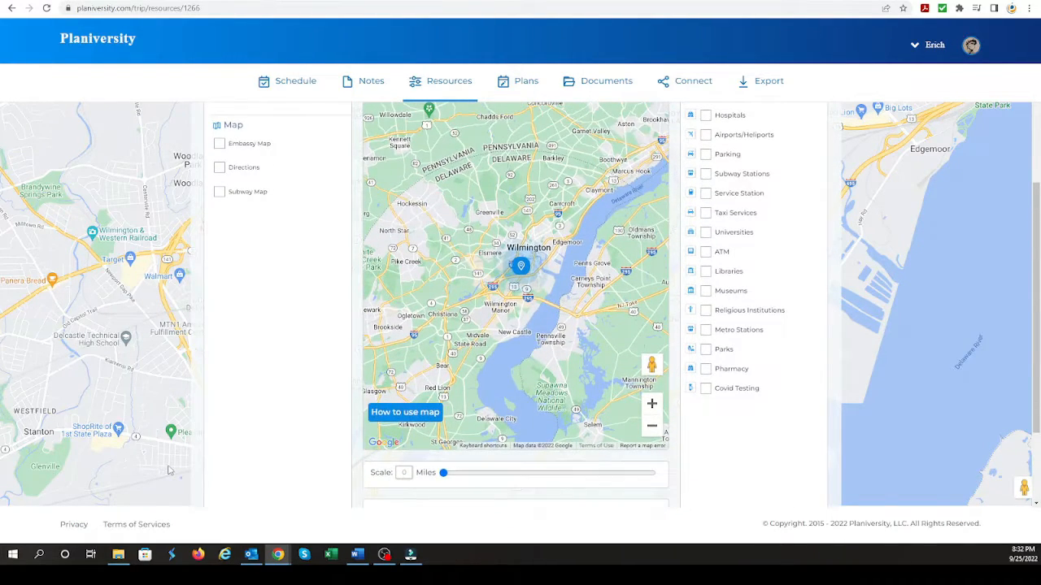
scroll(168, 470, "up", 2)
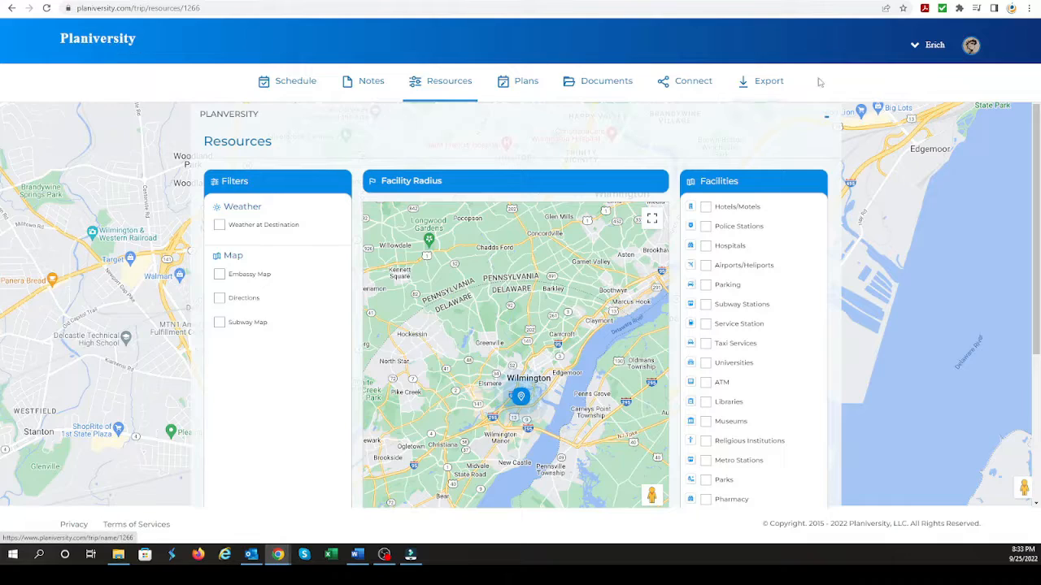
Leave the itinerary for the home dashboard and look through the September 2022 calendar.
left_click(915, 47)
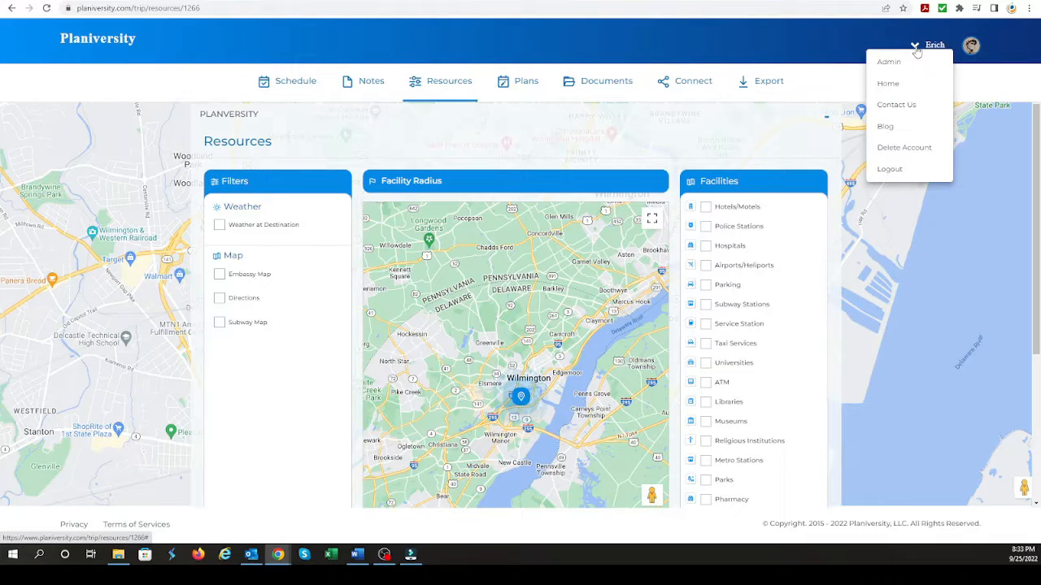
left_click(893, 83)
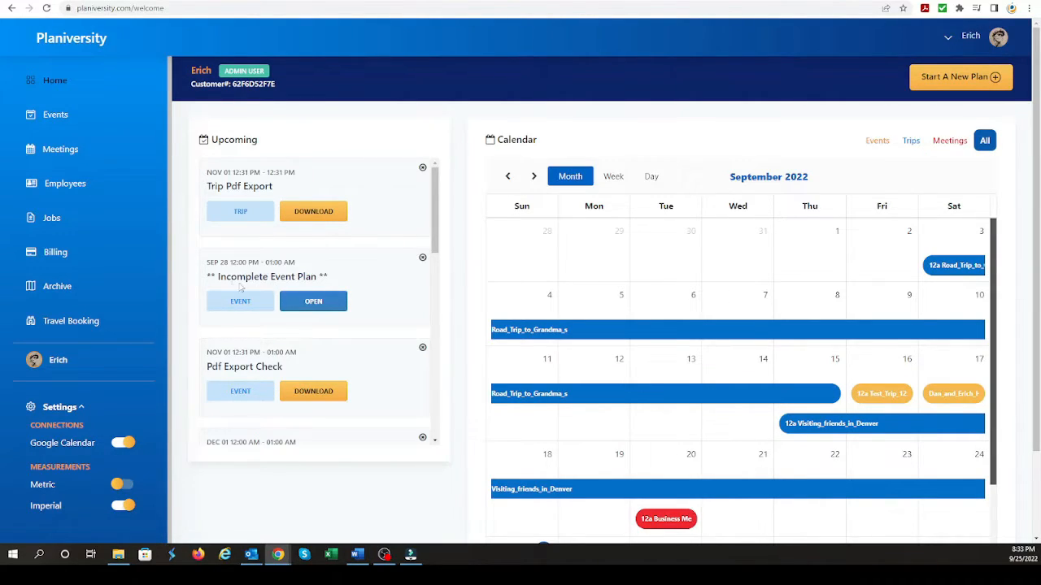
scroll(567, 333, "down", 2)
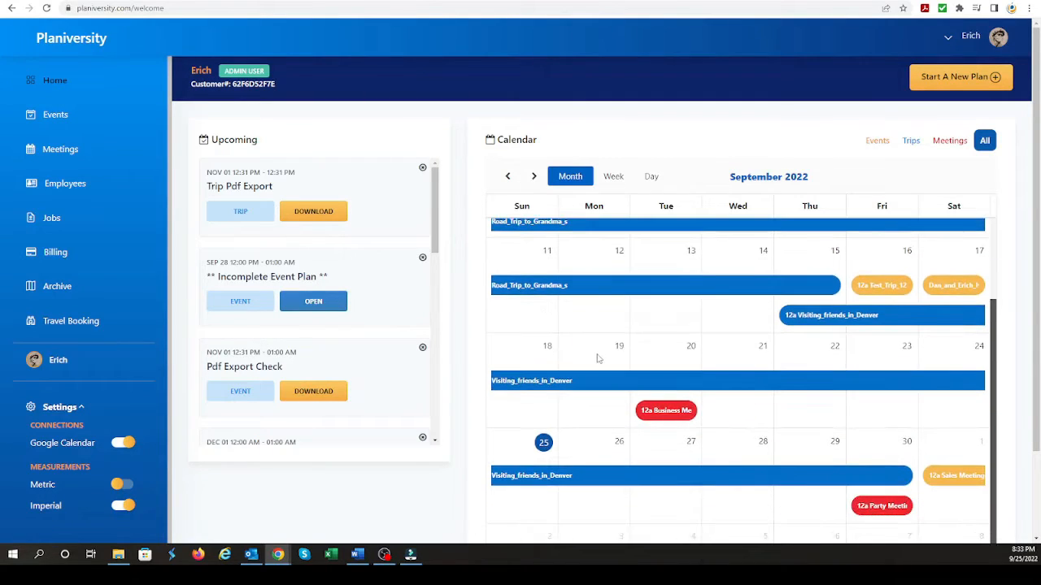
scroll(599, 353, "up", 2)
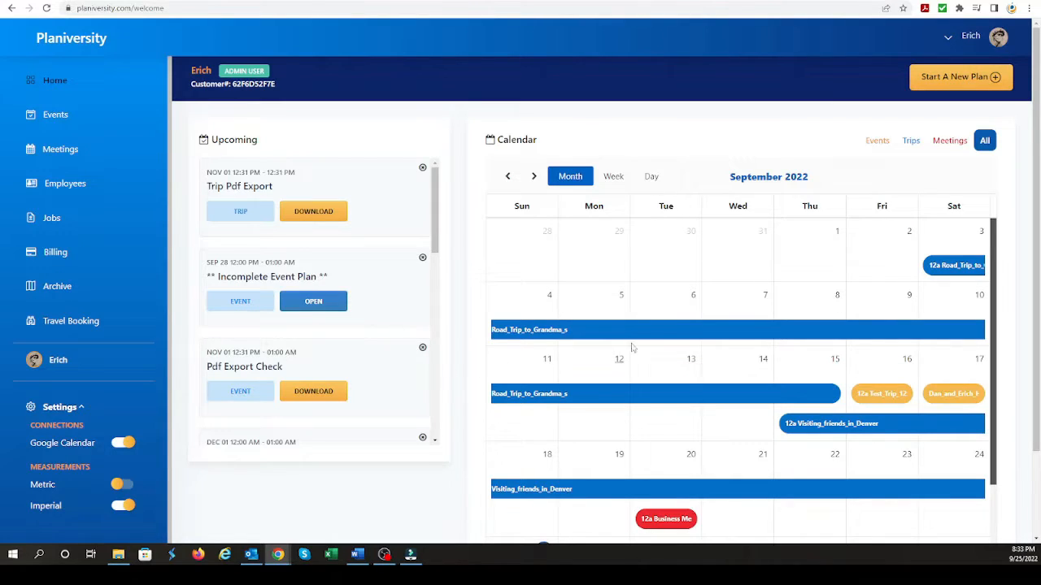
Filter the dashboard calendar to events only and look through the list of upcoming plans.
left_click(884, 146)
scroll(379, 323, "down", 1)
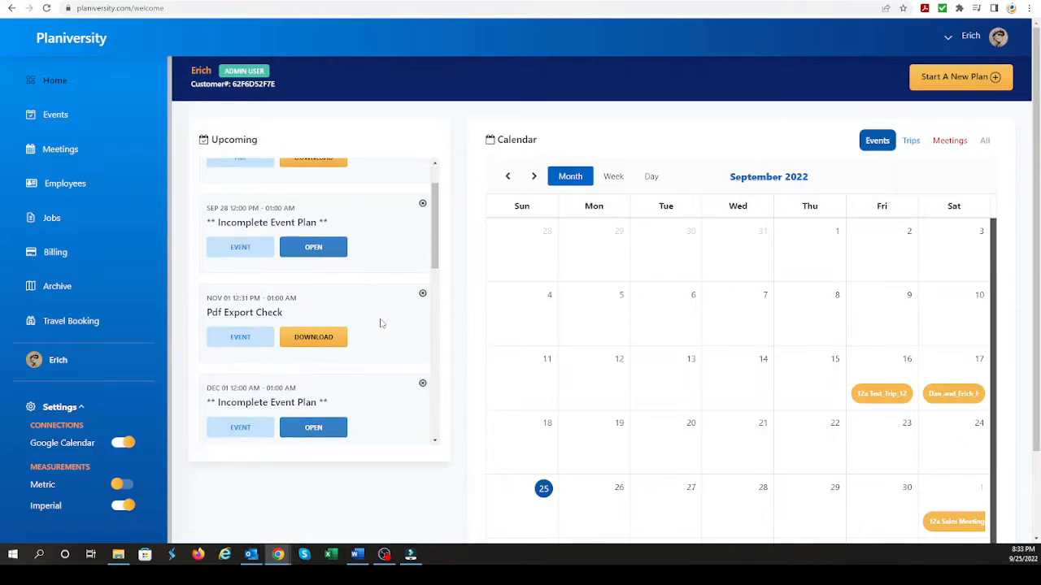
scroll(380, 322, "up", 1)
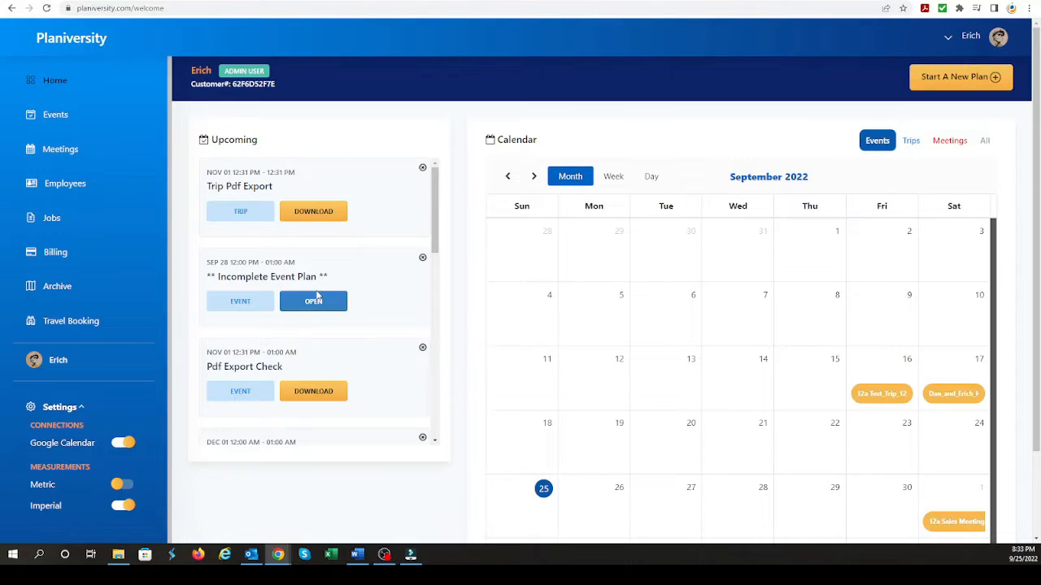
Open the incomplete event plan dated Sep 28 to view its itinerary sections, and return to the home dashboard.
left_click(322, 306)
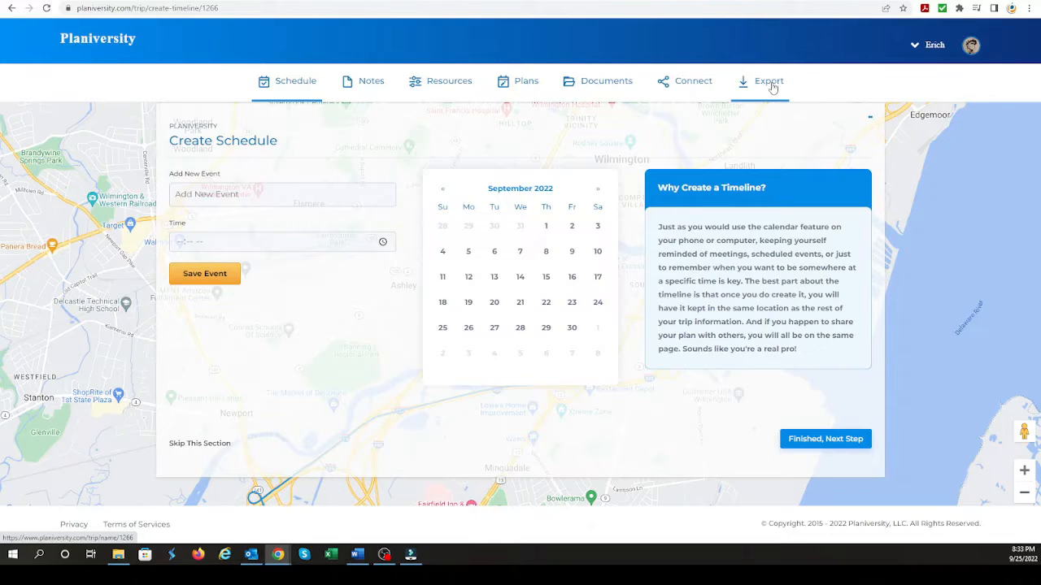
left_click(77, 42)
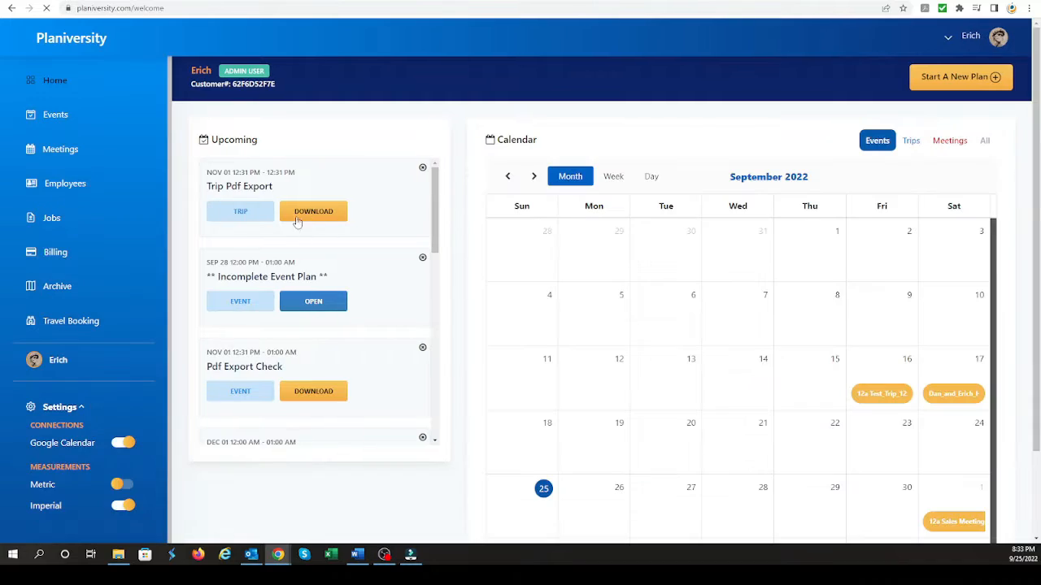